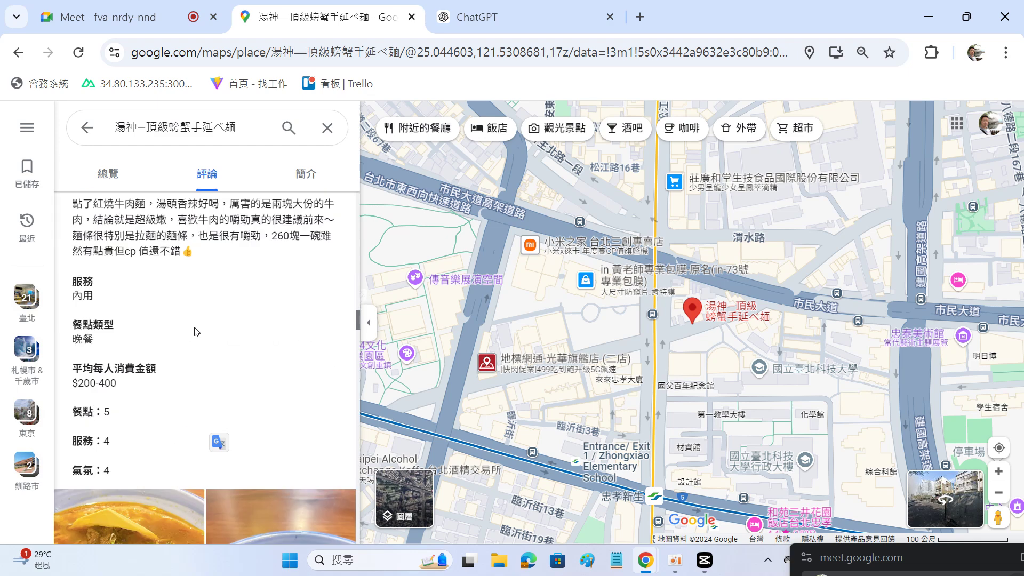
- Copy the beef noodle review text into the ChatGPT prompt, close it with 」, and send the request for a 150-character video introduction
drag(74, 321, 181, 426)
key(ctrl+c)
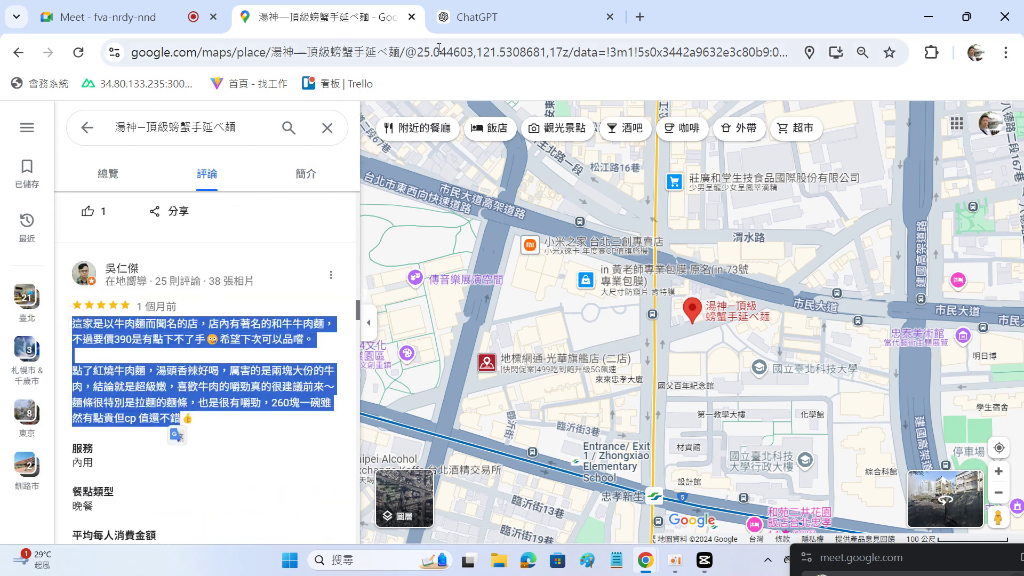
click(469, 17)
key(ctrl+v)
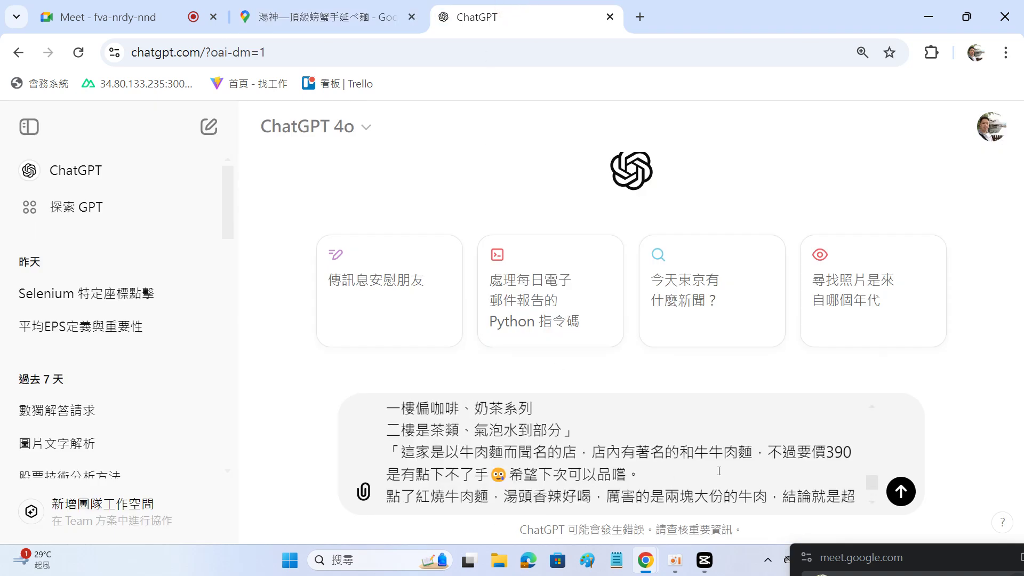
text(」)
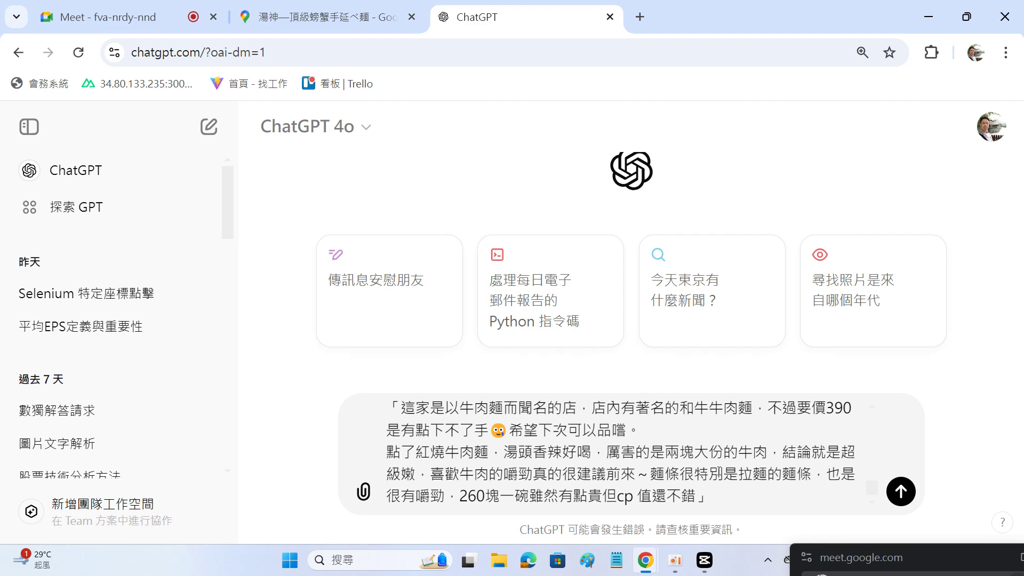
key(Return)
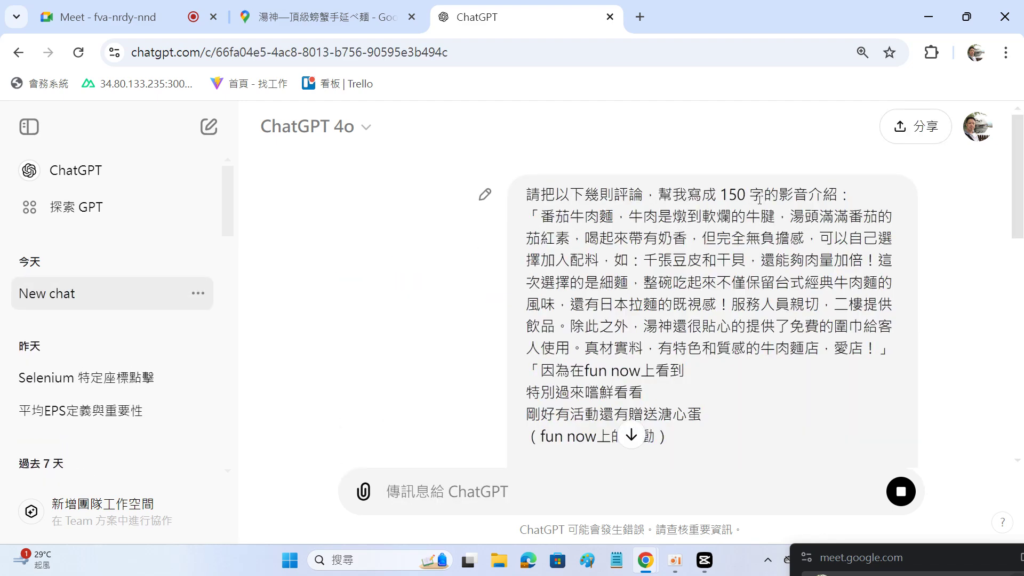
- Copy the full introduction text from ChatGPT's reply and switch to the 剪映 video editor
scroll(694, 211, down, 1)
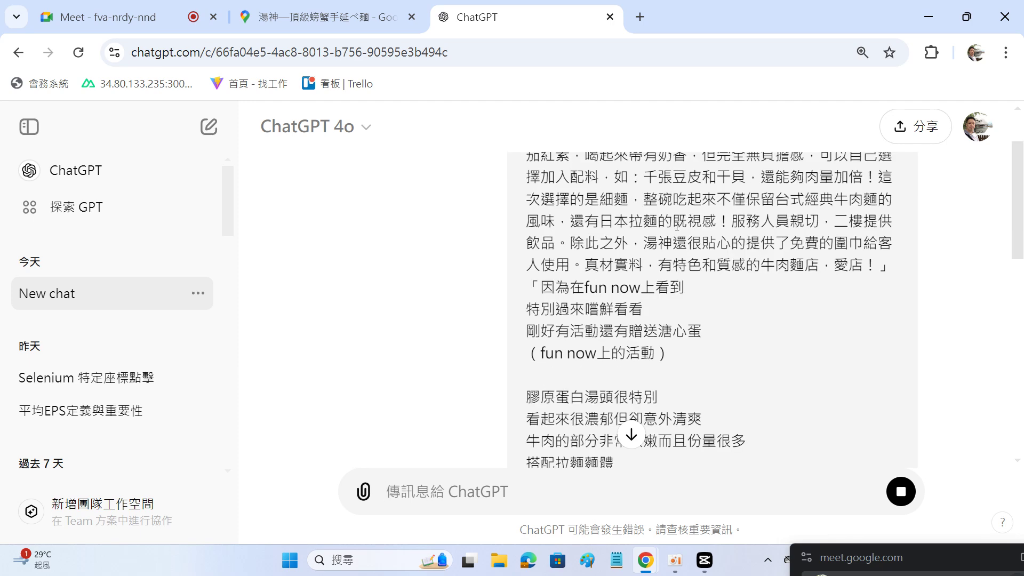
scroll(651, 227, down, 2)
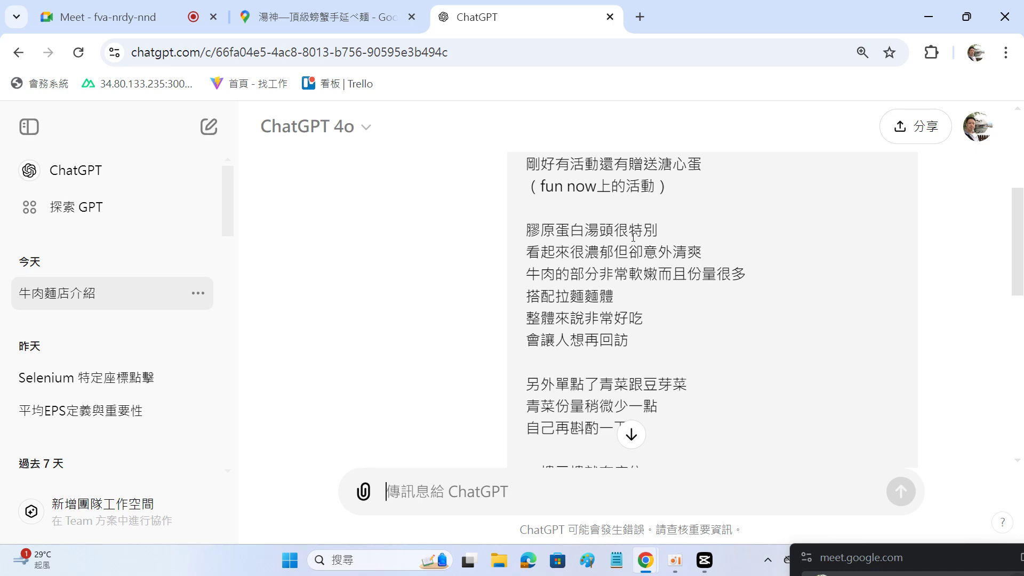
scroll(628, 235, down, 10)
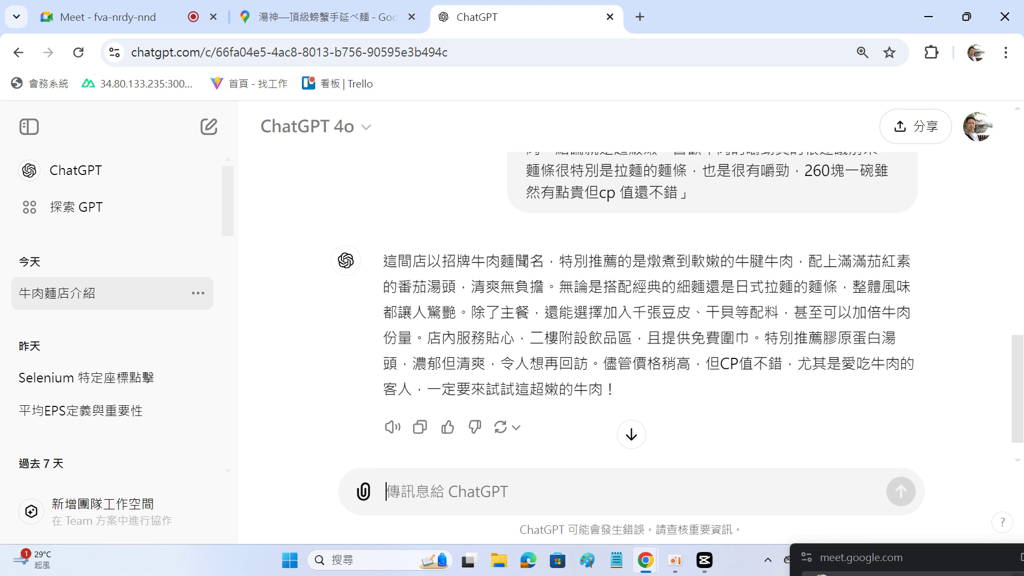
drag(383, 260, 619, 399)
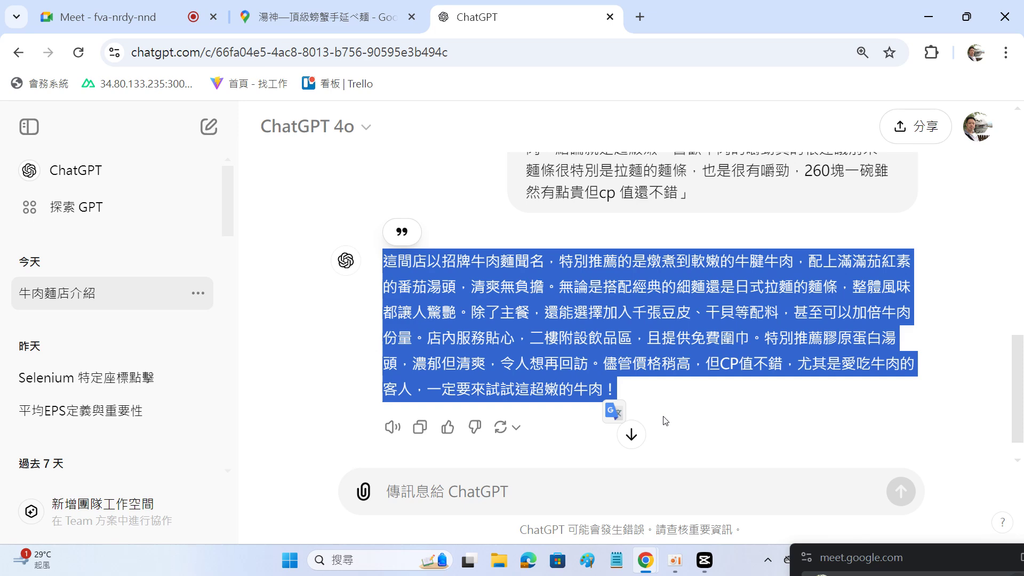
key(alt+Tab)
key(alt+Tab)
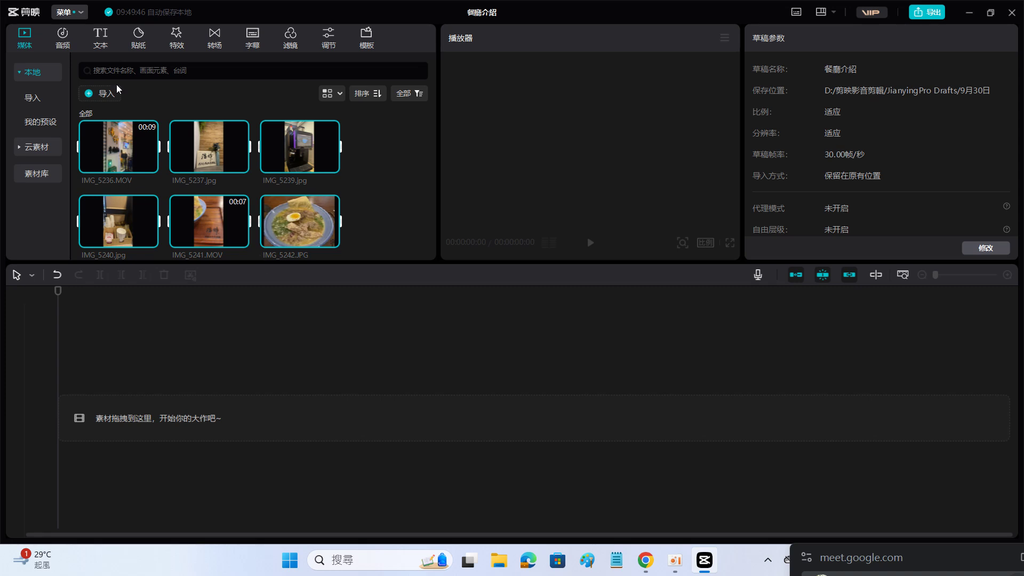
- Add a default text clip to the timeline and replace its content with the copied restaurant introduction
click(101, 38)
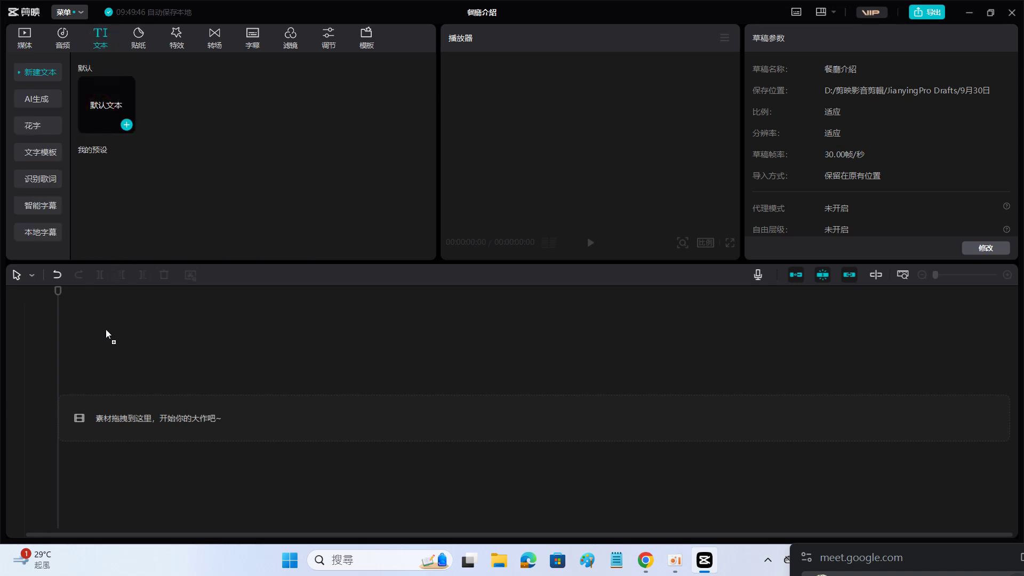
click(103, 110)
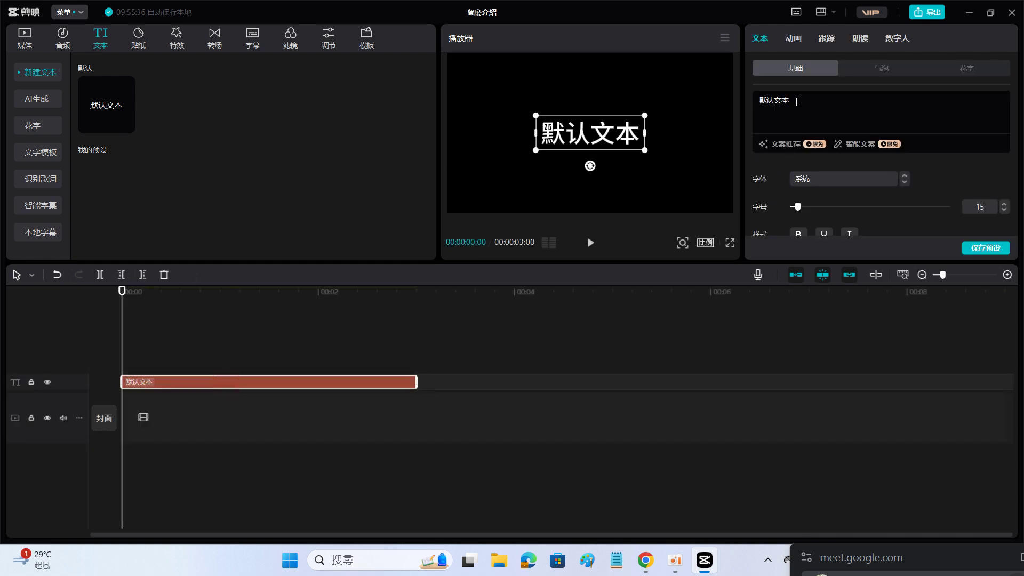
drag(800, 100, 750, 103)
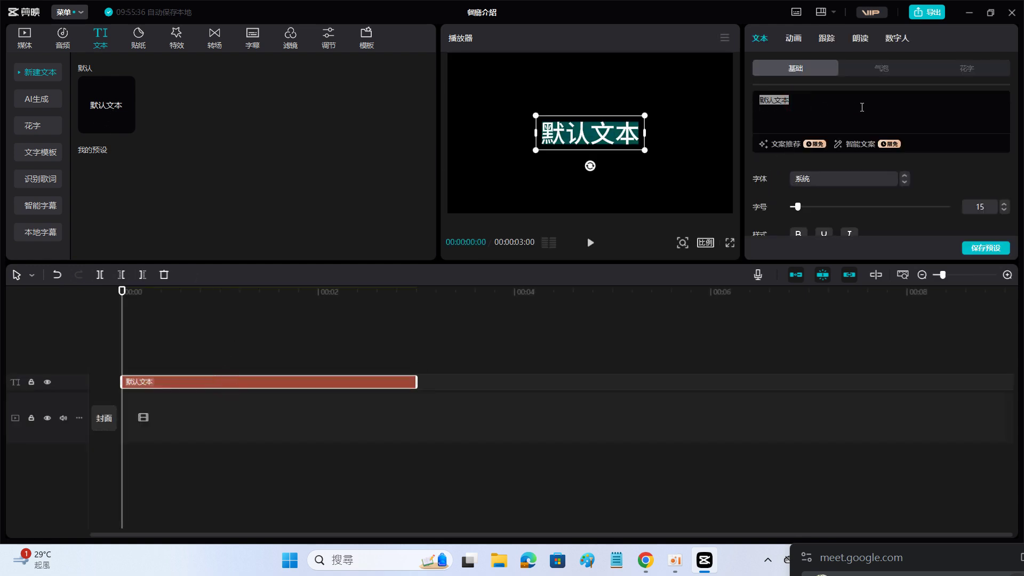
text(這間店以招牌牛肉麵聞名，特別推薦的是燉煮到軟嫩的牛腱牛肉，配上濃濃茄紅素的番茄湯頭，清爽無負擔。無論是搭配經典的細麵還是日式拉麵的麵條，整體風味都讓人驚艷。除了主餐，還能選擇加入千張豆皮、干貝等配料，甚至可以加倍牛肉份量。店內服務貼心，二樓附設飲品區，且提供免費圍巾。特別推薦膠原蛋白湯頭，濃郁但清爽，令人想再回訪。儘管價格稍高，但CP值不錯，尤其是愛吃牛肉的客人，一定要來試試這超嫩的牛肉！)
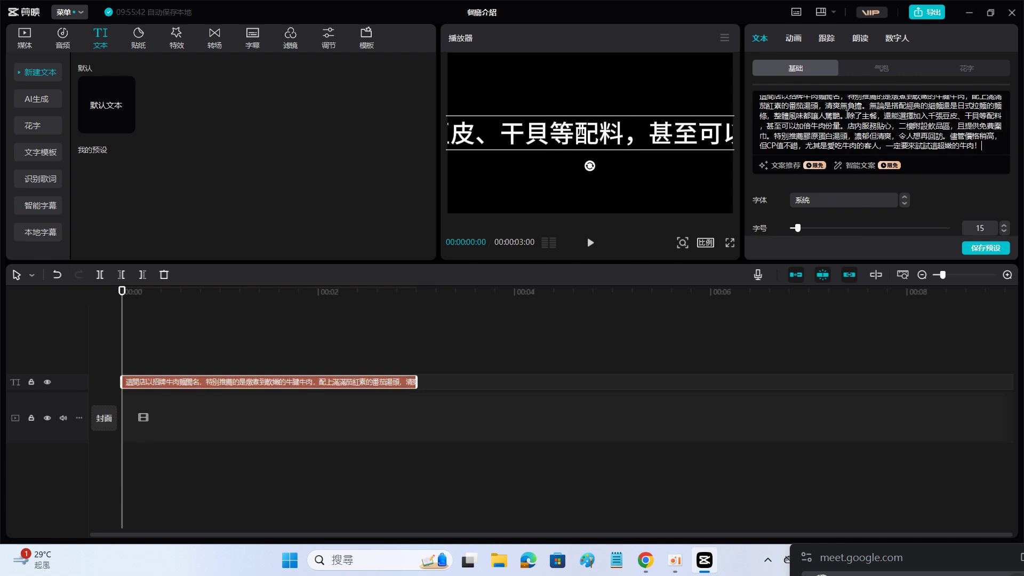
- Generate a text-to-speech narration of the introduction text using the 译制片男 voice
click(865, 38)
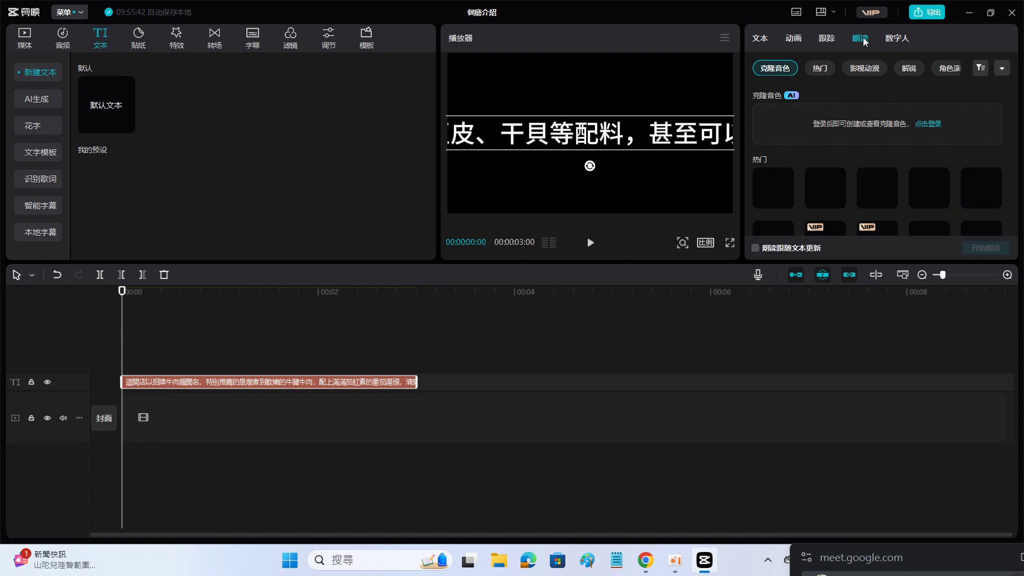
scroll(985, 136, down, 2)
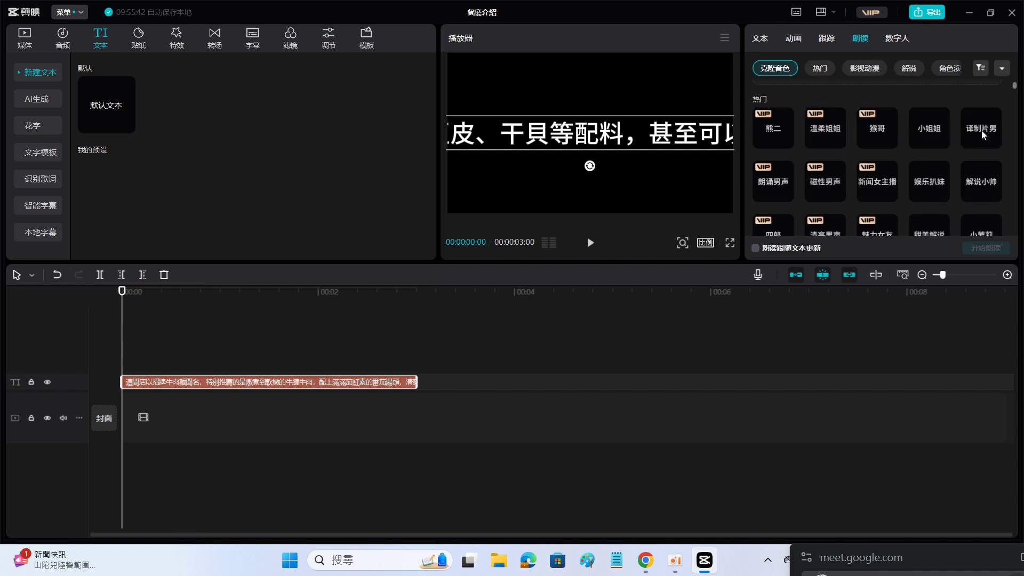
scroll(980, 143, up, 2)
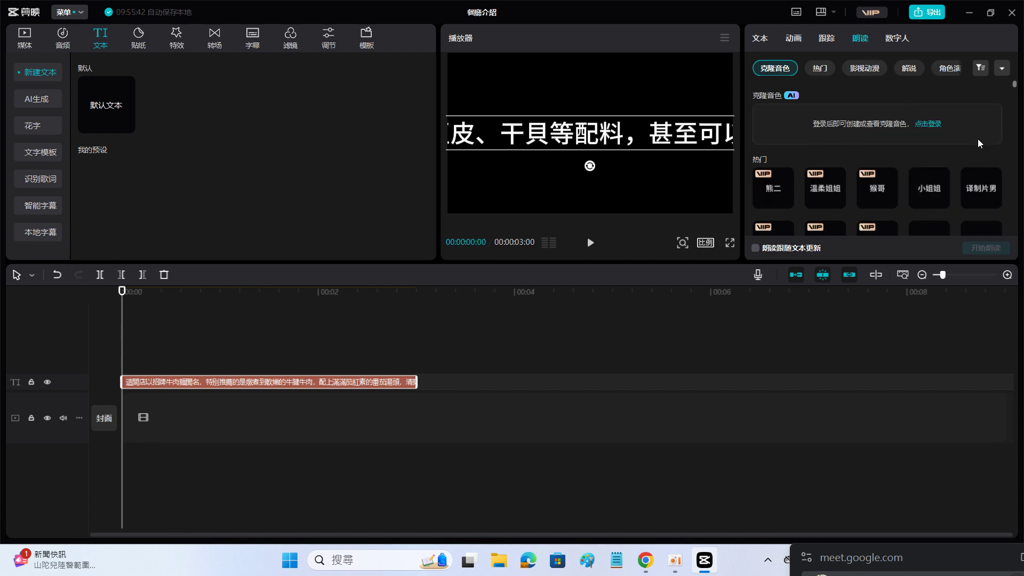
click(975, 180)
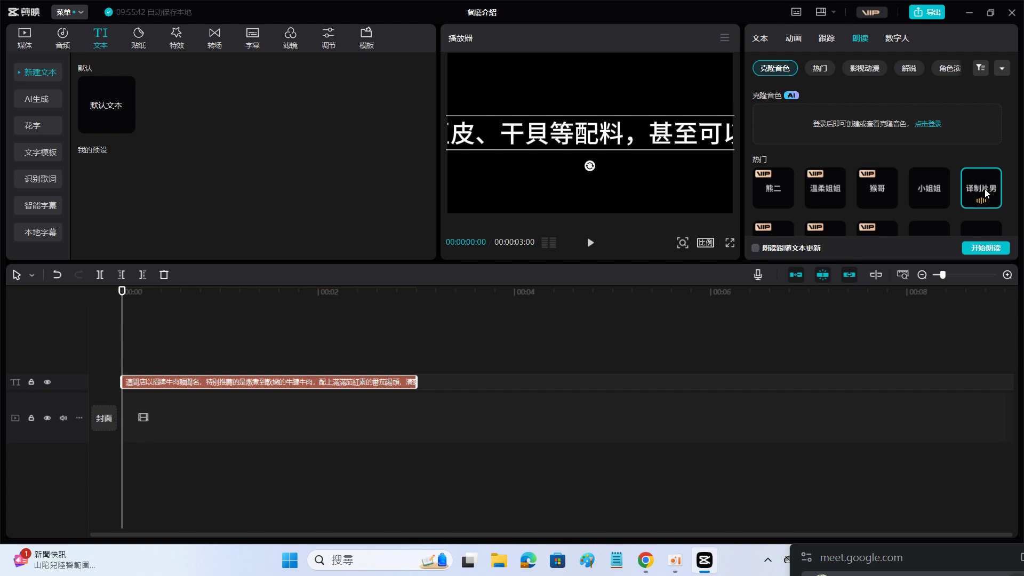
click(988, 250)
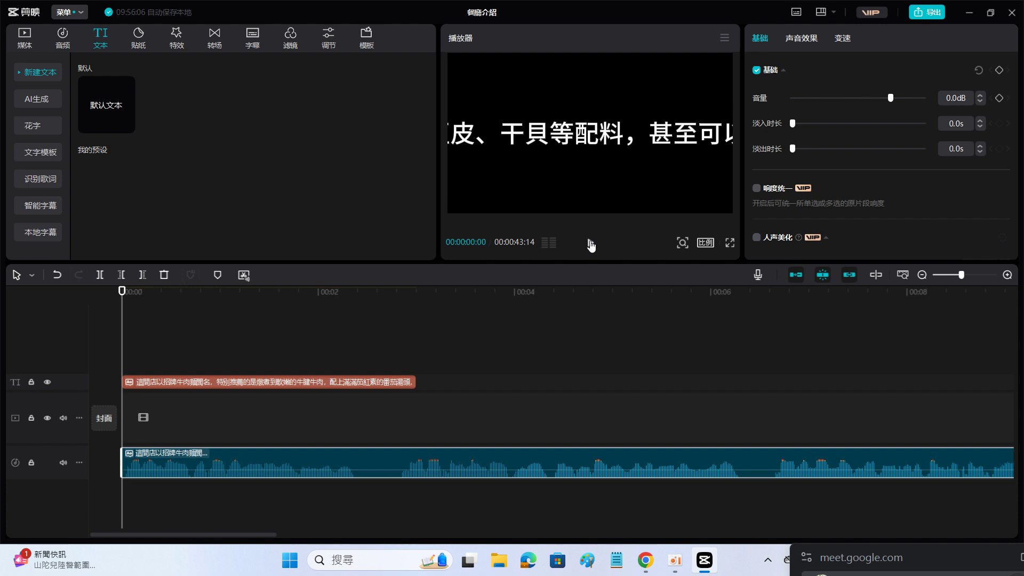
- Preview the generated narration from the start of the timeline with the system volume at 100, and mute the sound after stopping
click(589, 242)
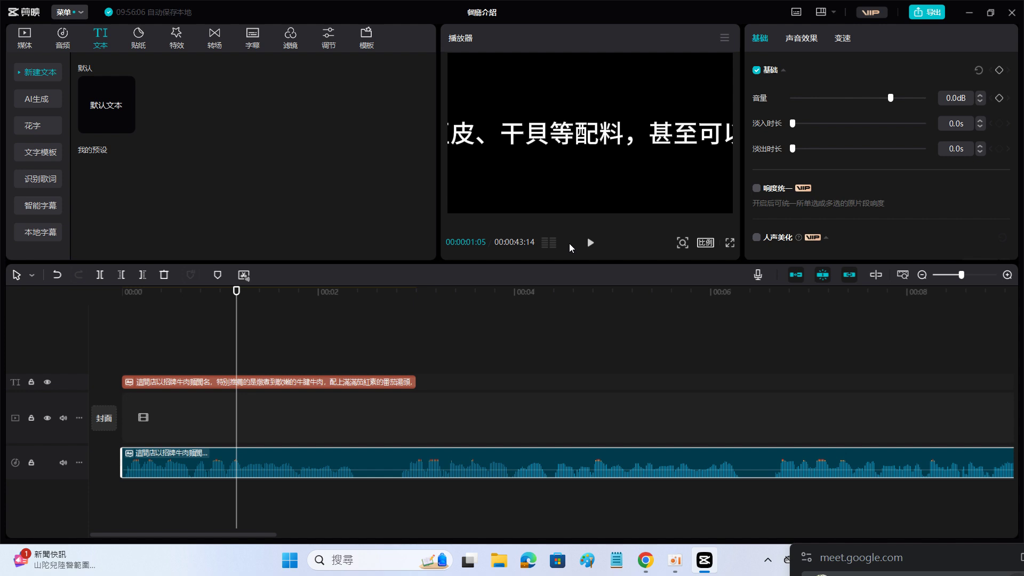
key(XF86AudioRaiseVolume)
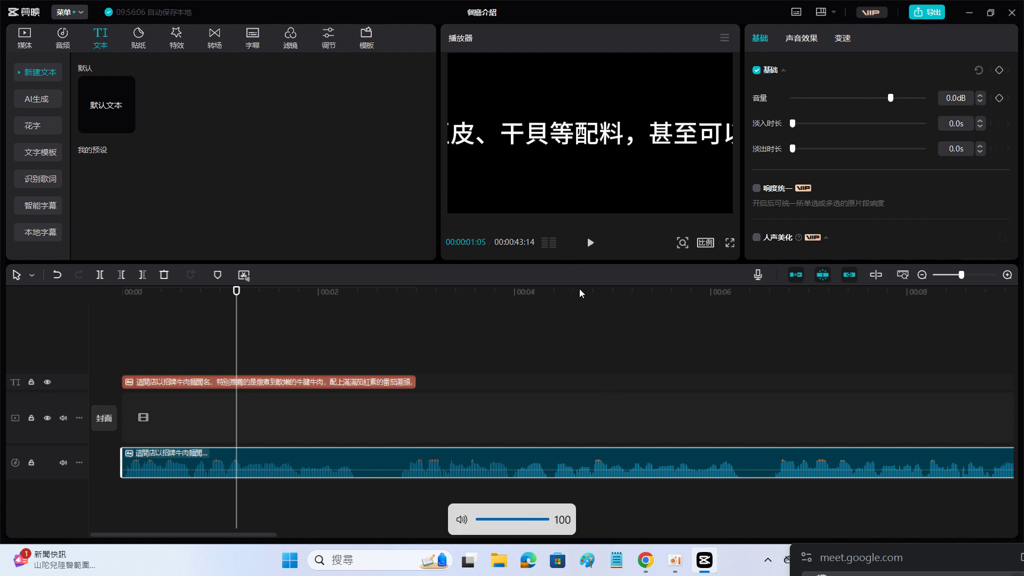
drag(237, 291, 118, 296)
click(591, 248)
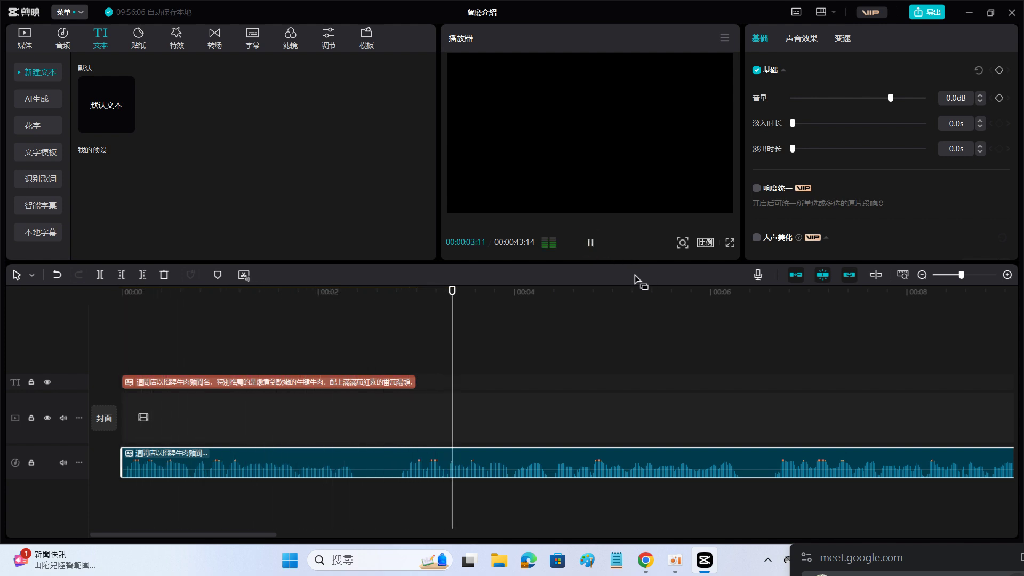
click(593, 244)
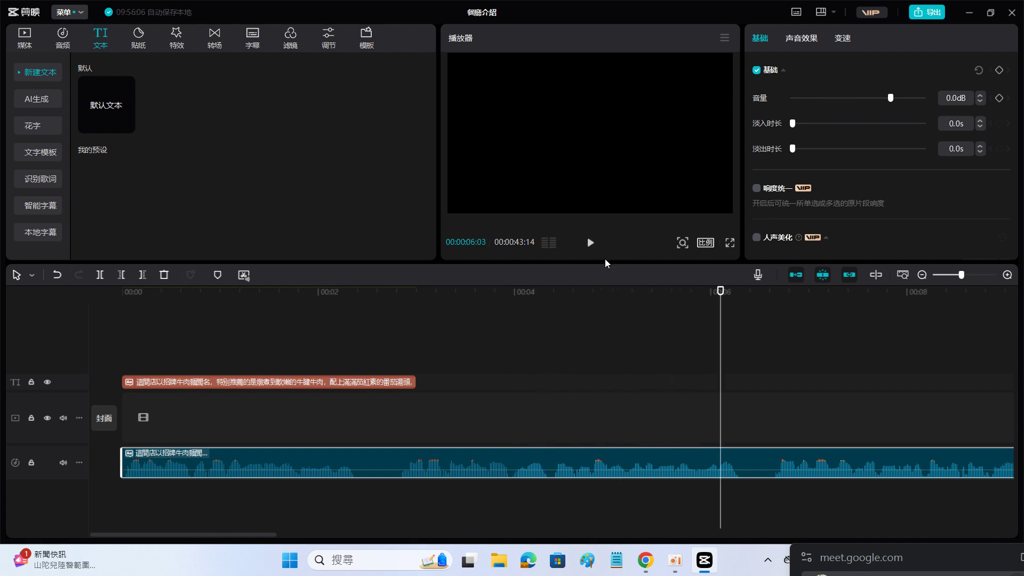
key(XF86AudioMute)
- Delete the introduction text clip from the timeline, keeping the narration audio
drag(721, 320, 316, 344)
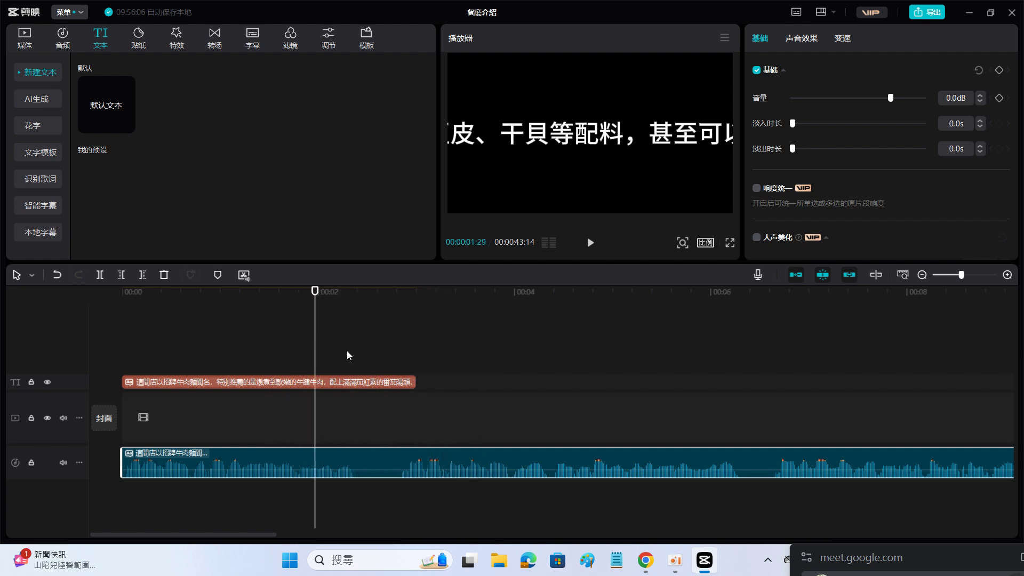
click(373, 381)
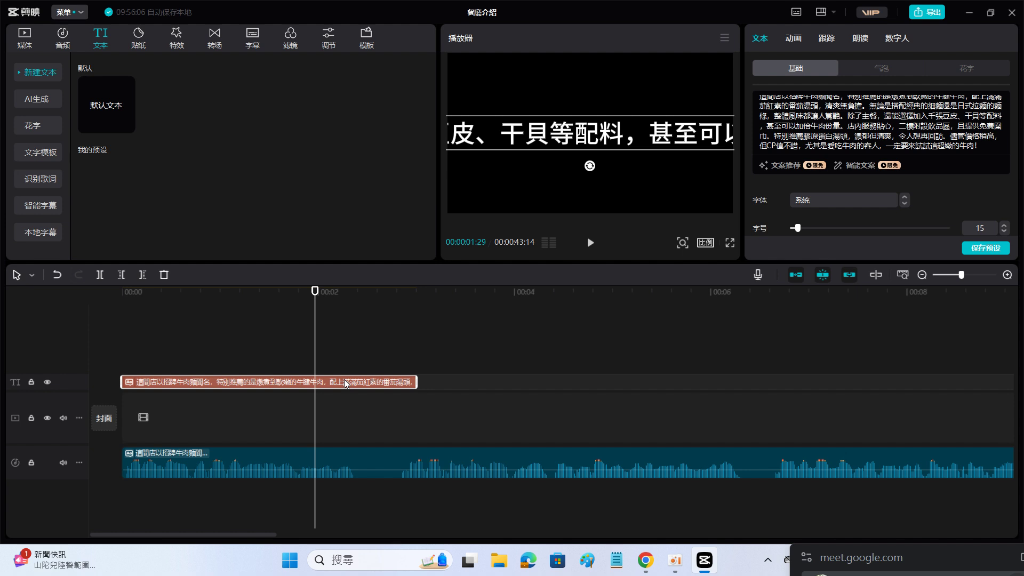
key(Delete)
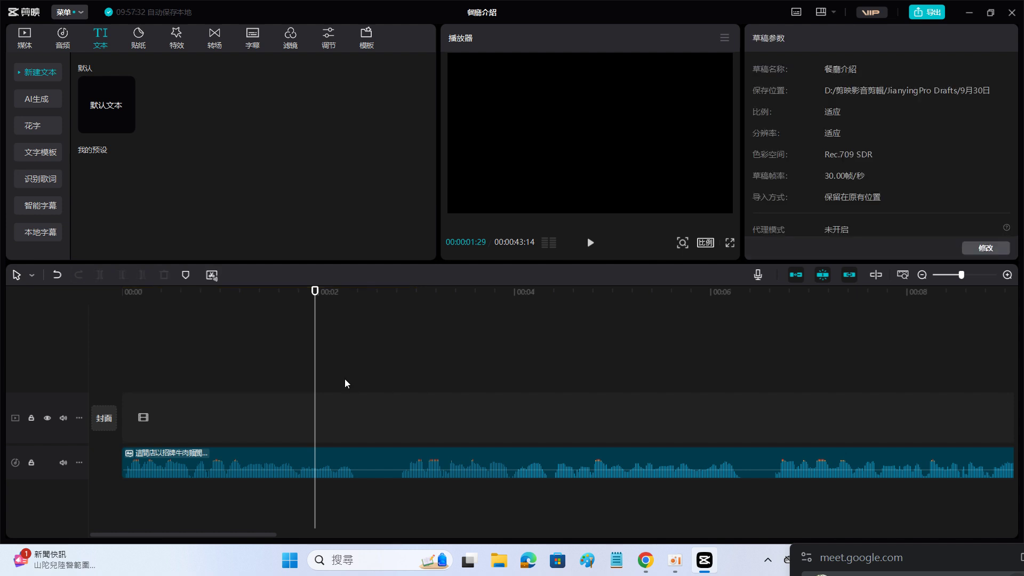
- Start script matching (文稿匹配) for the narration audio clip and paste the ChatGPT introduction as its script
click(374, 462)
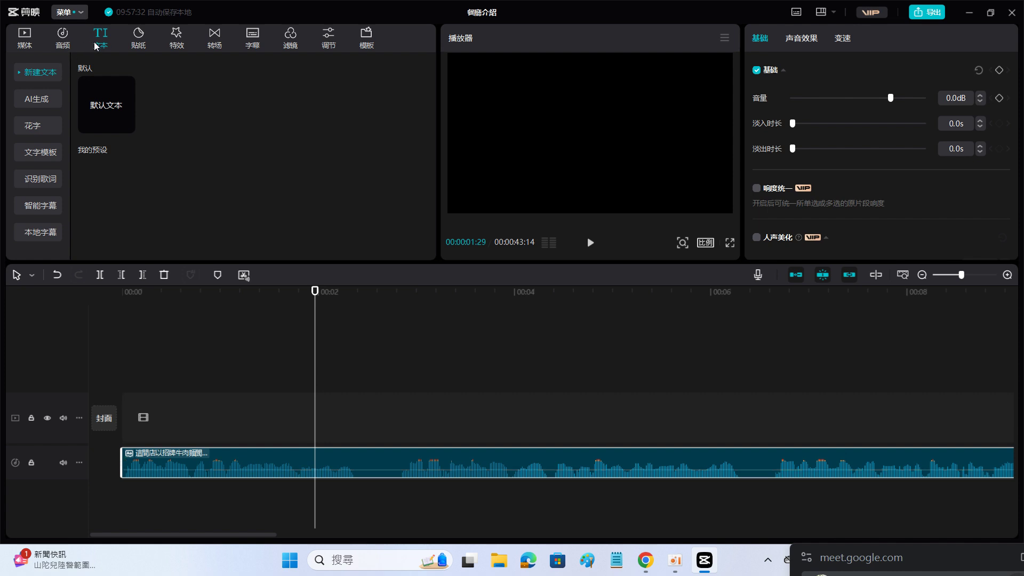
click(48, 209)
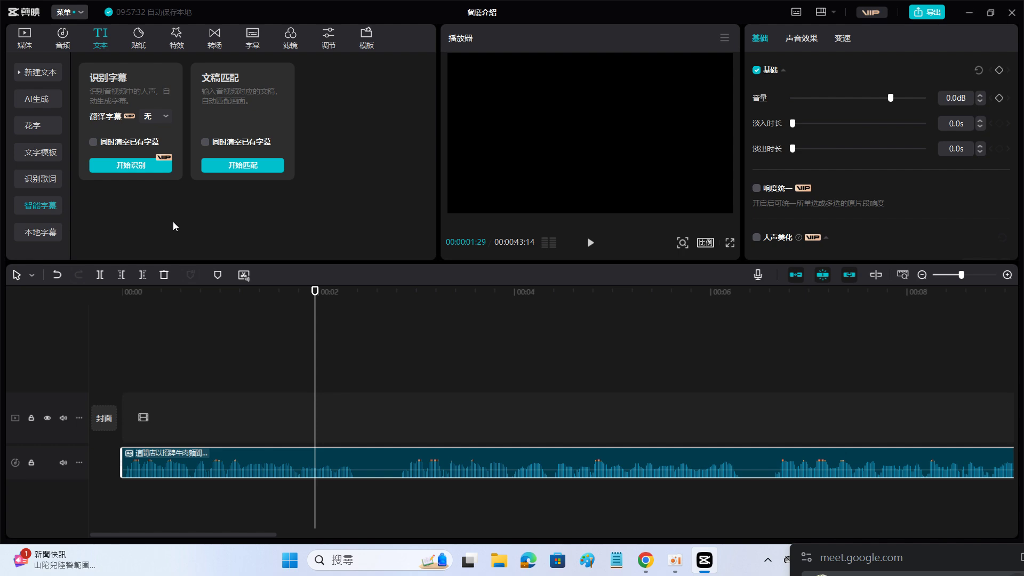
click(249, 168)
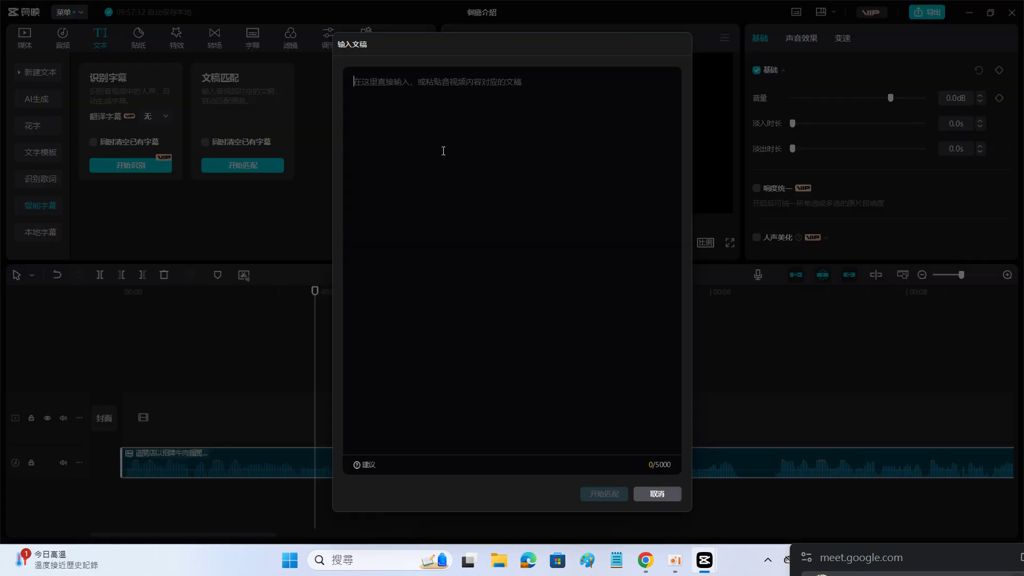
key(alt+Tab)
key(Tab)
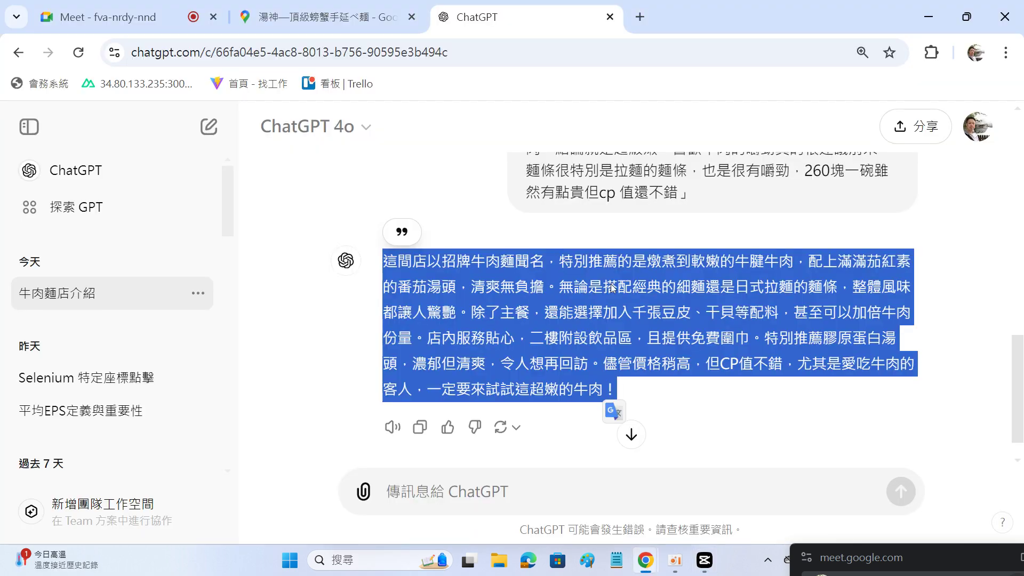
key(alt+Tab)
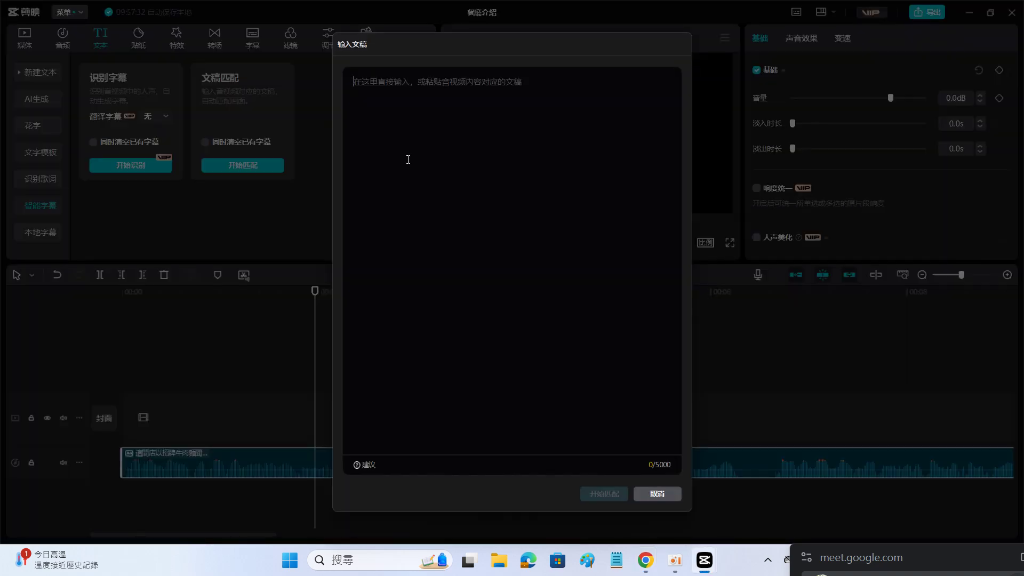
text(這間店以招牌牛肉麵聞名，特別推薦的是燉煮到軟嫩的牛腱牛肉，配上滿滿茄紅素的番茄湯頭，清爽無負擔。無論是搭配經典的細麵還是日式拉麵的麵條，整體風味都讓人驚艷。除了主餐，還能選擇加入千張豆皮、干貝等配料，甚至可以加倍牛肉份量。店內服務貼心，二樓附設飲品區，且提供免費圍巾。特別推薦膠原蛋白湯頭，濃郁但清爽，令人想再回訪。儘管價格稍高，但CP值不錯，尤其是愛吃牛肉的客人，一定要來試試這超嫩的牛肉！)
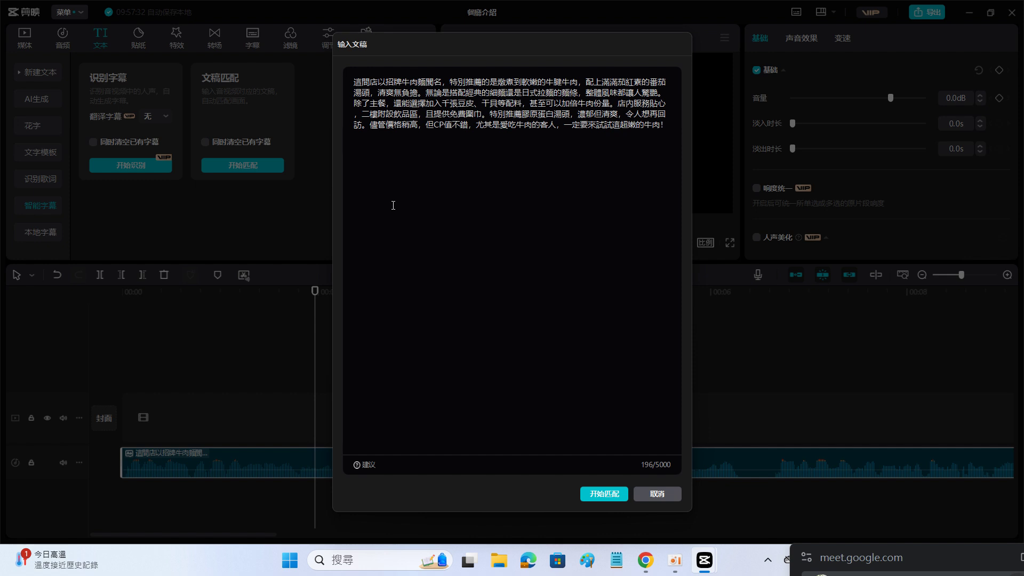
drag(443, 82, 449, 81)
key(BackSpace)
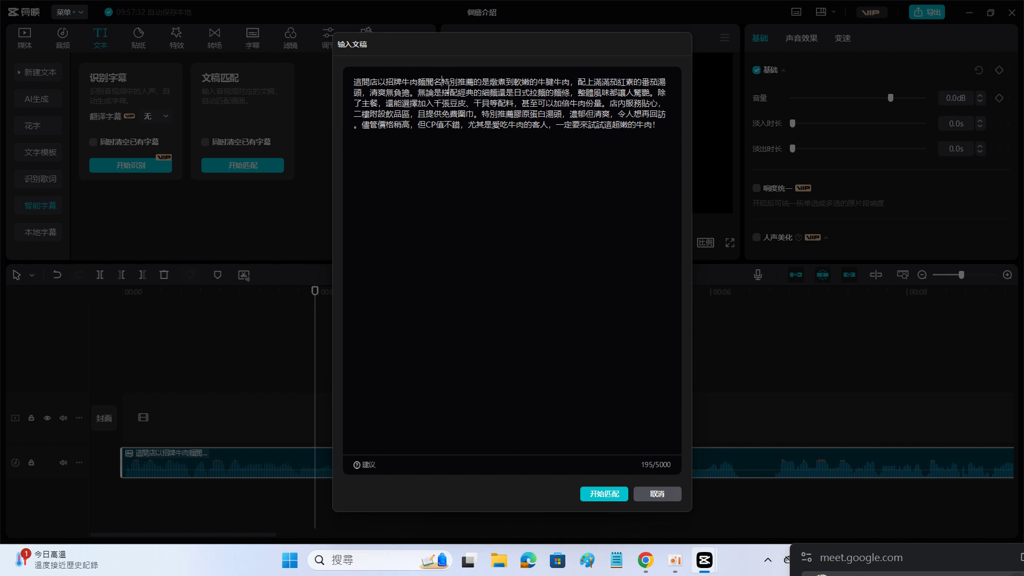
key(Return)
drag(482, 93, 491, 93)
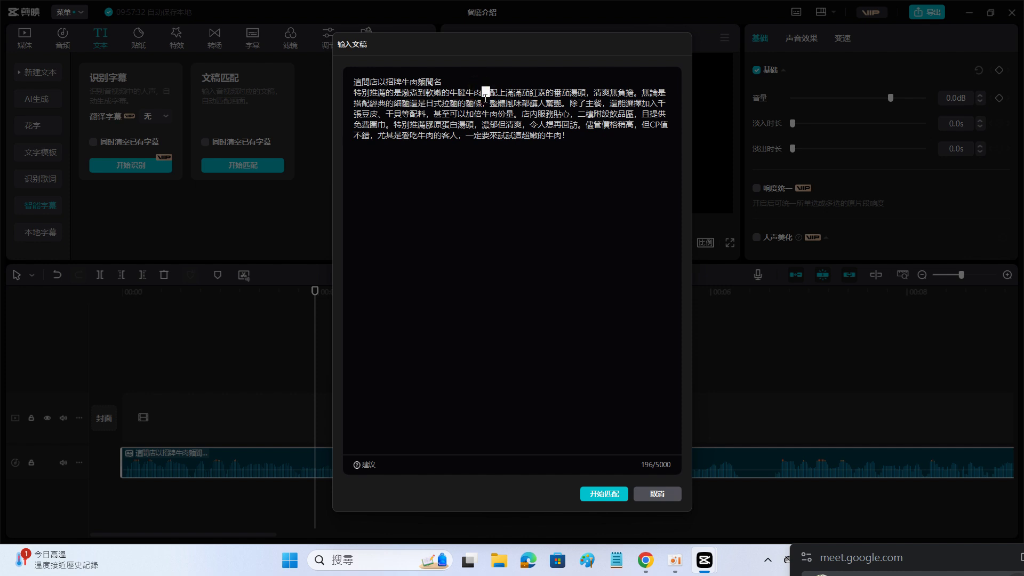
key(Return)
drag(449, 103, 459, 105)
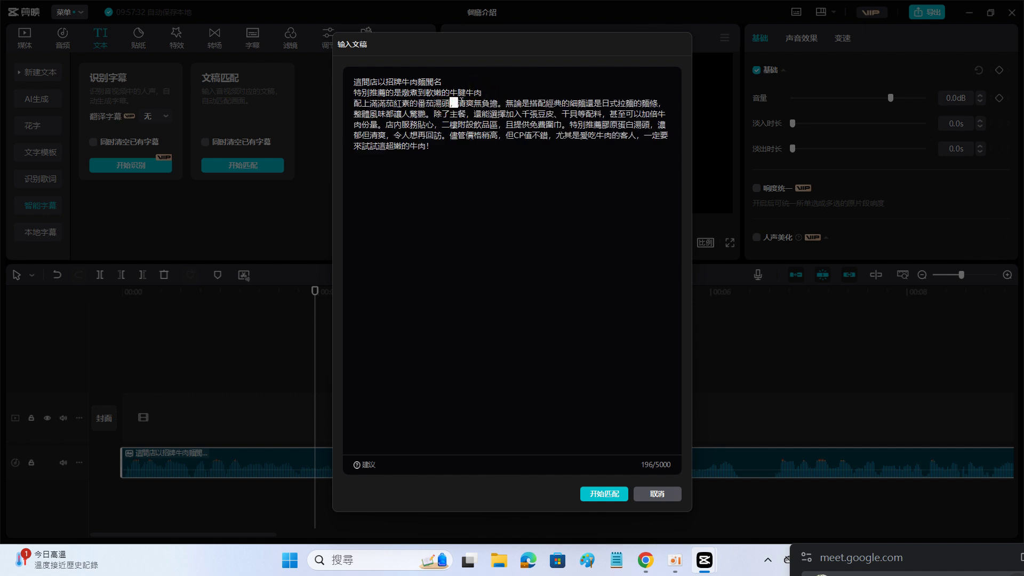
key(Return)
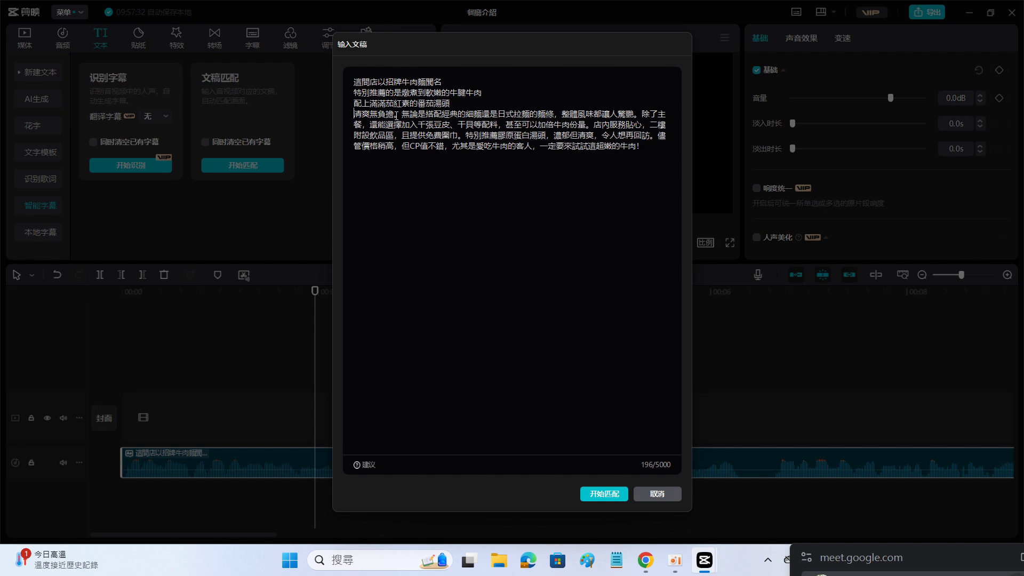
drag(394, 114, 409, 114)
key(Return)
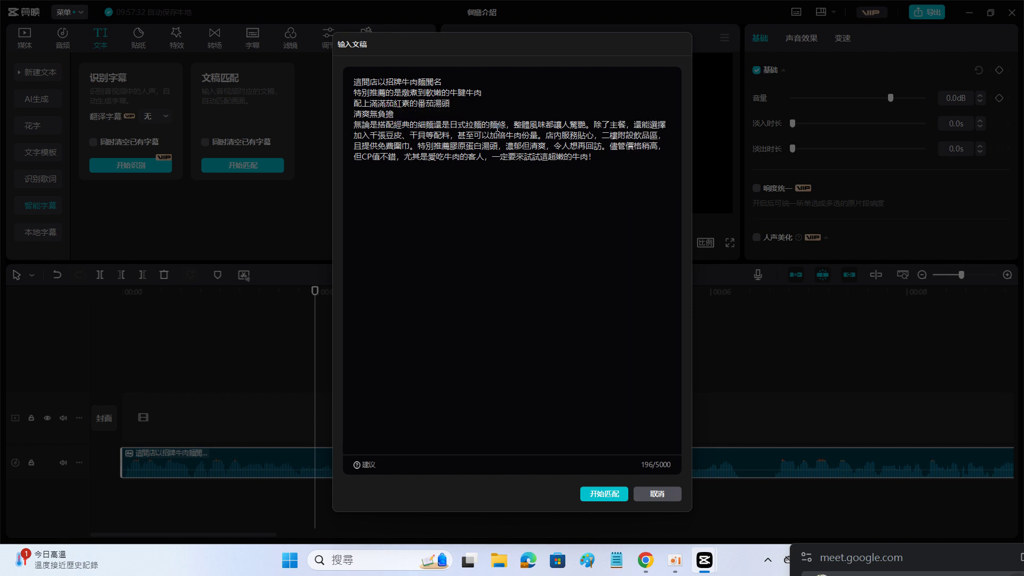
mouse_move(507, 125)
mouse_down()
mouse_move(495, 124)
mouse_move(516, 125)
mouse_up()
key(Return)
drag(421, 136, 404, 167)
key(Return)
key(Return)
key(Return)
key(Return)
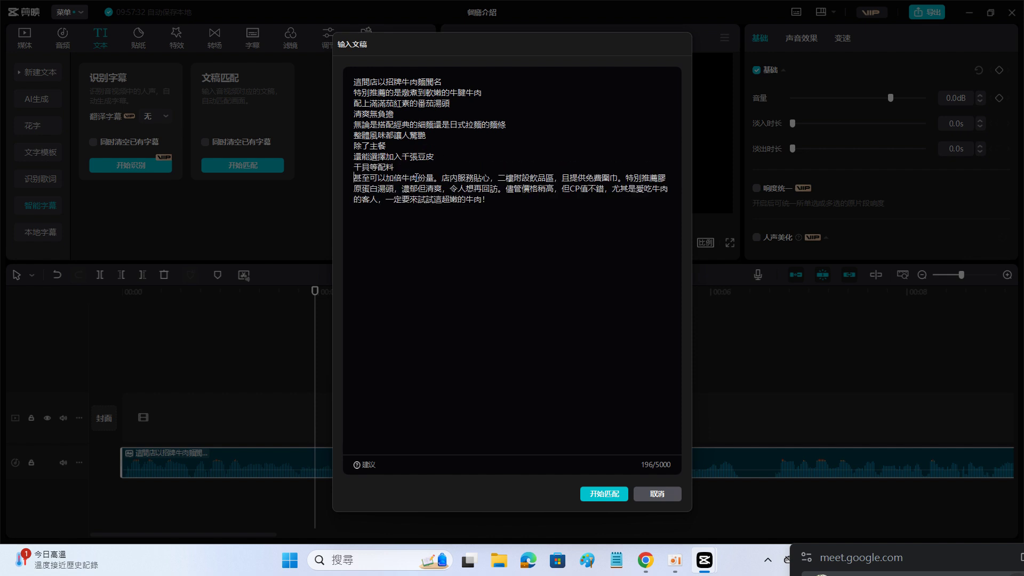
drag(430, 176, 441, 178)
key(Return)
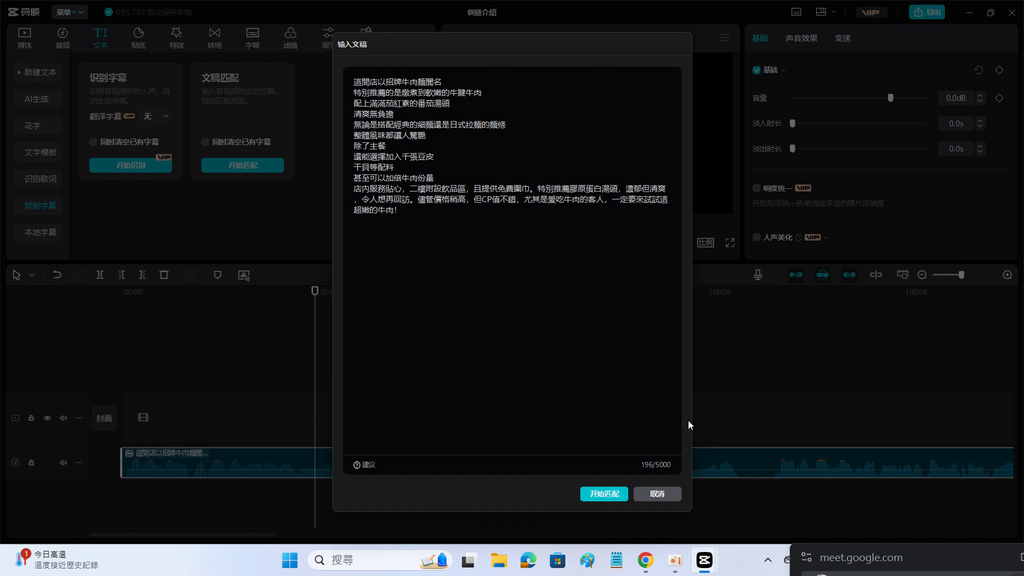
click(667, 494)
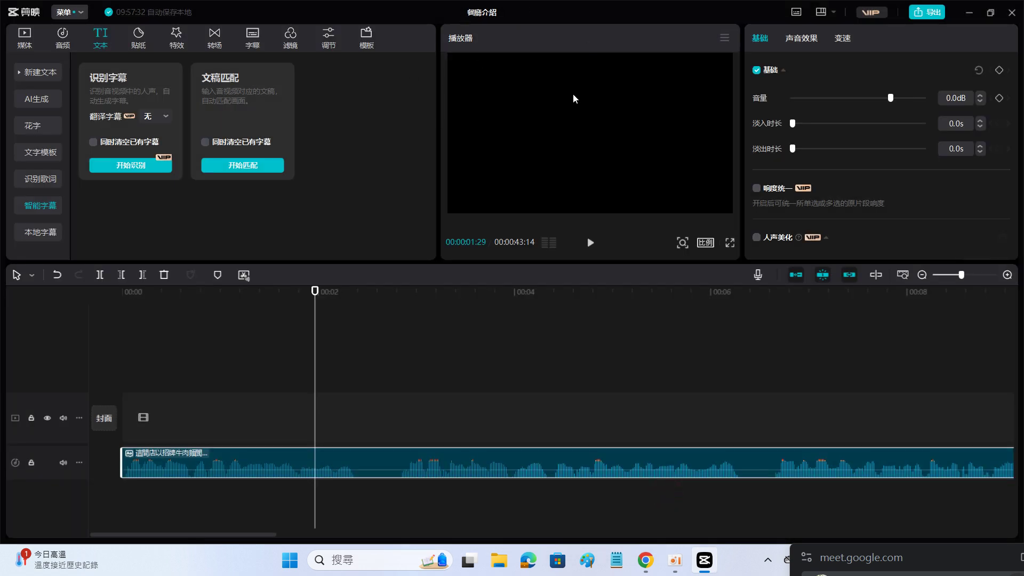
- Close the current project and open 图文成片 in its free script editing mode (自由编辑文案)
click(1015, 17)
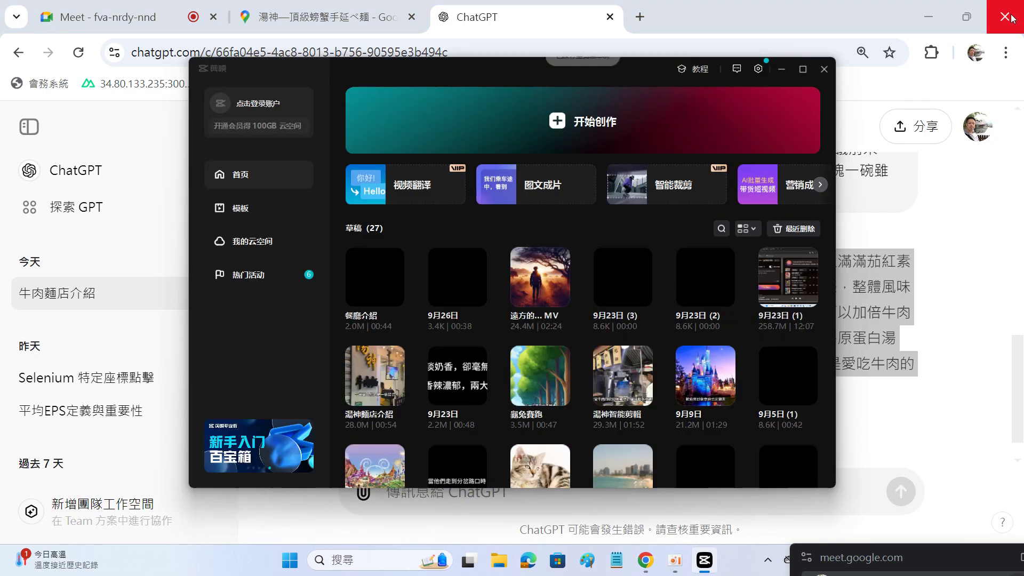
click(539, 184)
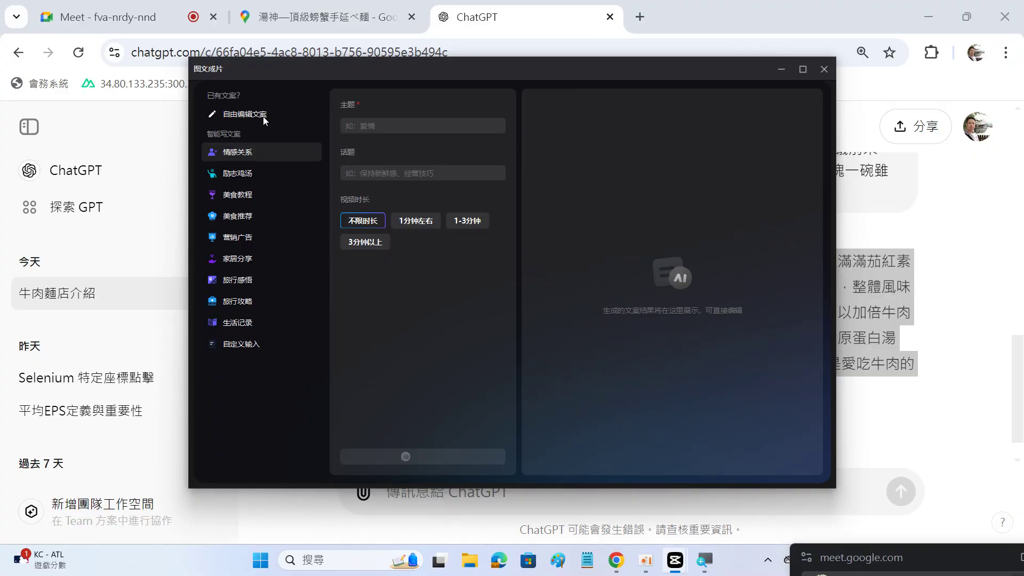
click(208, 124)
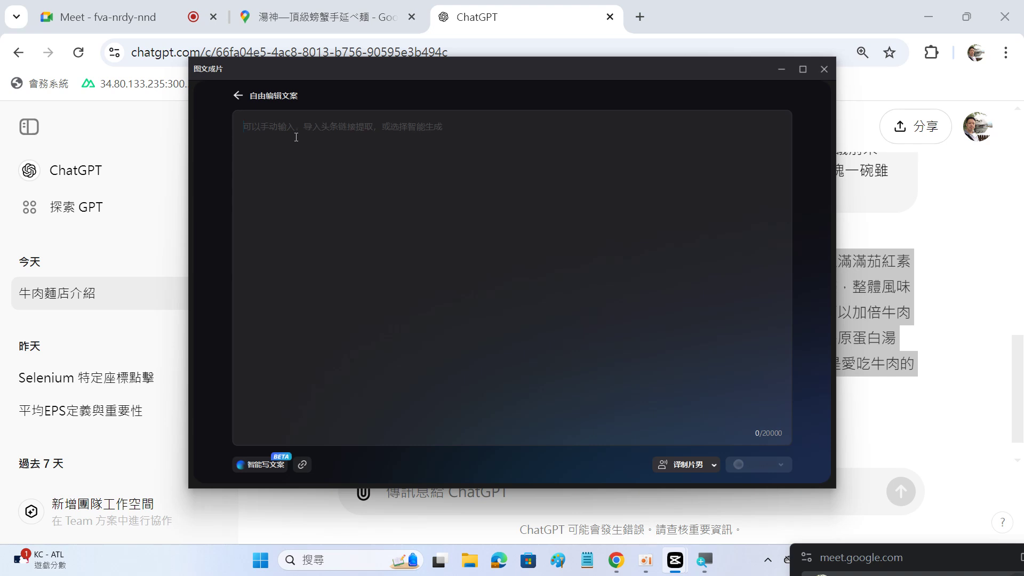
- Paste the ChatGPT beef noodle introduction as the script and generate the video with the 使用本地素材 option
text(這間店以招牌牛肉麵聞名，特別推薦的是燉煮到軟嫩的牛腱牛肉，配上滿滿茄紅素的番茄湯頭，清爽無負擔。無論是搭配經典的細麵還是日式拉麵的麵條，整體風味都讓人驚艷。除了主餐，還能選擇加入千張豆皮、干貝等配料，甚至可以加倍牛肉份量。店內服務貼心，二樓附設飲品區，且提供免費圍巾。特別推薦膠原蛋白湯頭，濃郁但清爽，令人想再回訪。儘管價格稍高，但CP值不錯，尤其是愛吃牛肉的客人，一定要來試試這超嫩的牛肉！)
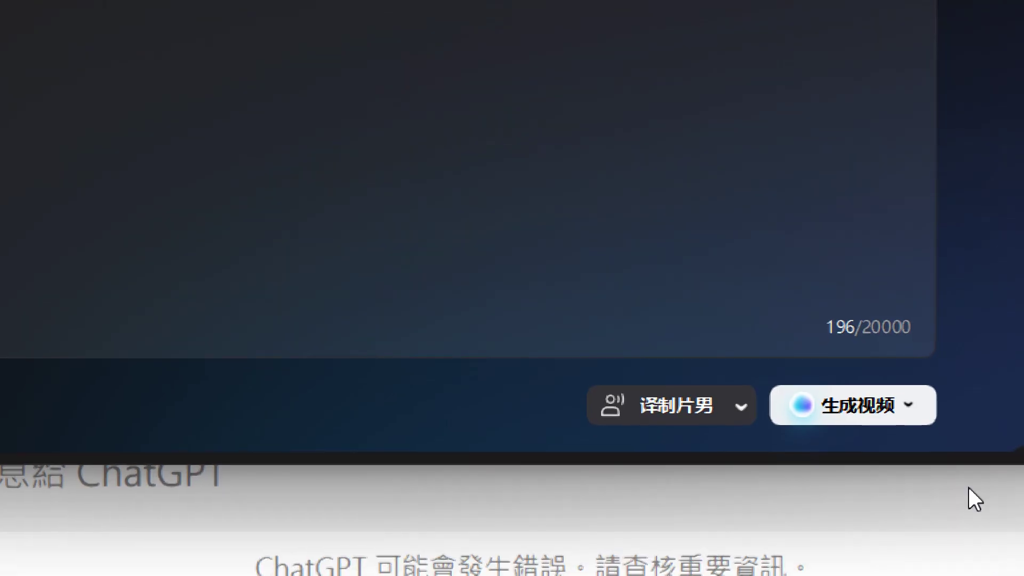
click(907, 411)
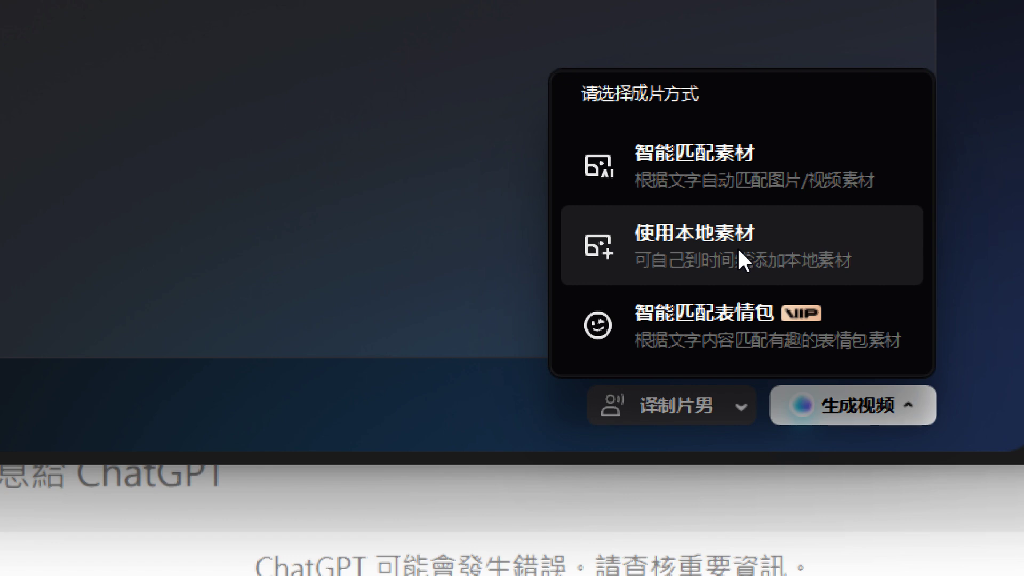
click(739, 249)
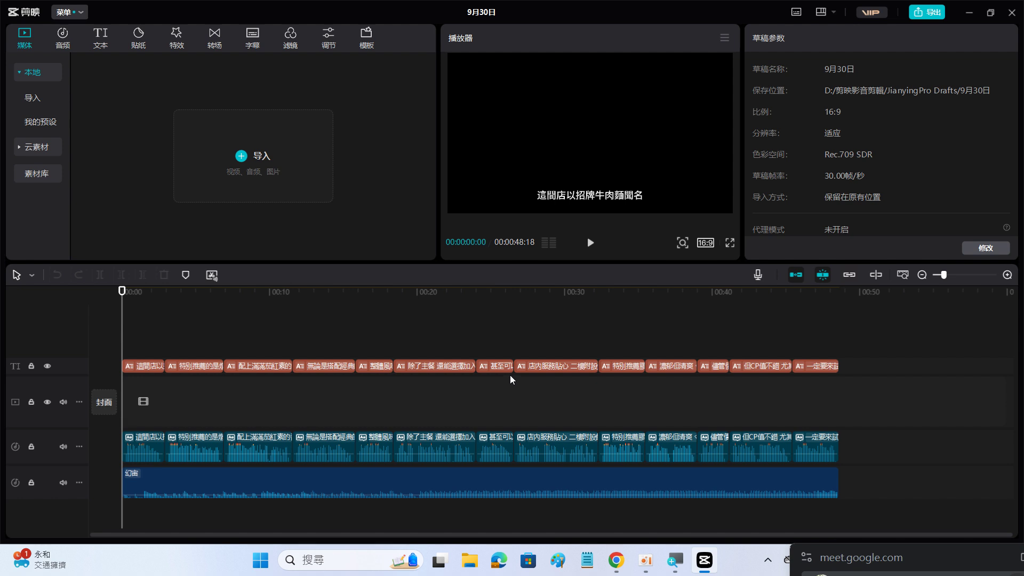
- Preview the generated narration, subtitles and background music with the system volume raised, and mute the sound after stopping
key(XF86AudioRaiseVolume)
click(591, 242)
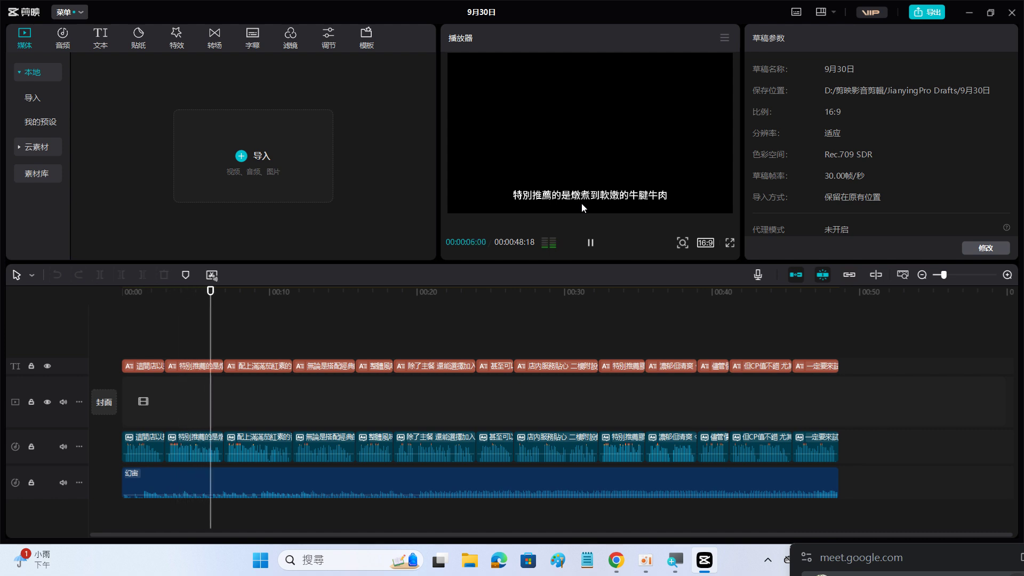
click(591, 241)
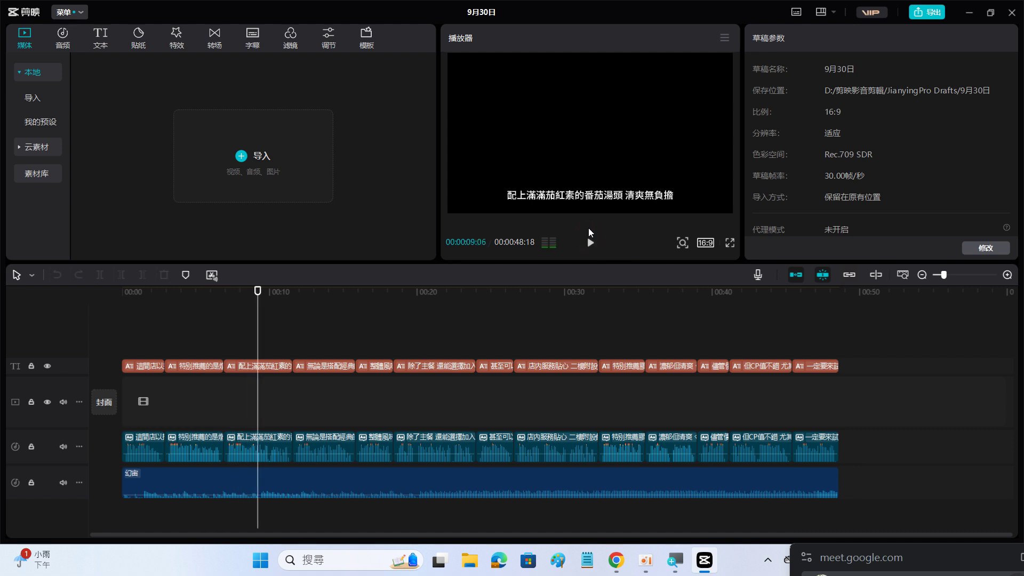
key(XF86AudioMute)
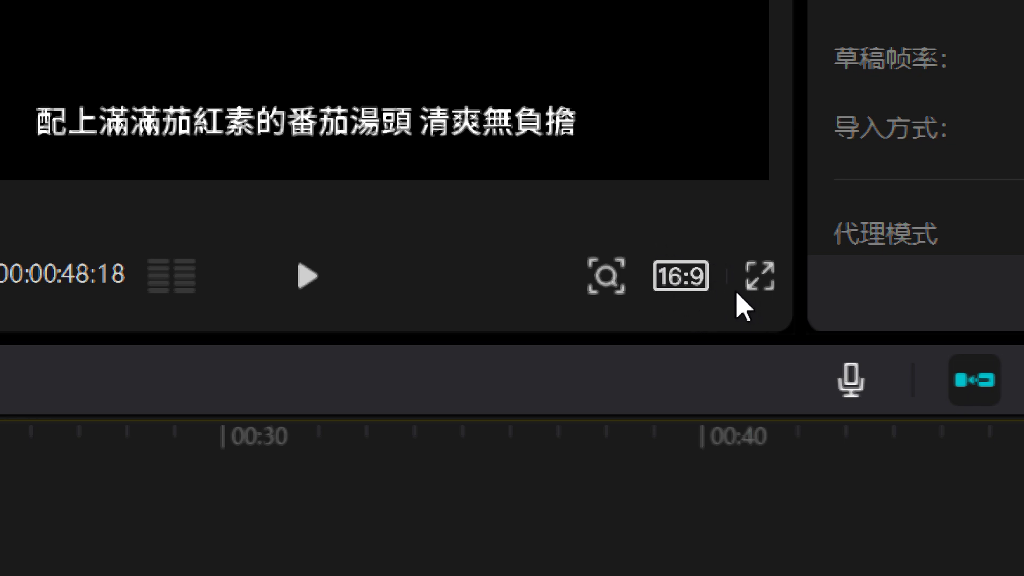
- Change the project's aspect ratio to 9:16 (抖音) and check the vertical frame in full screen
click(686, 282)
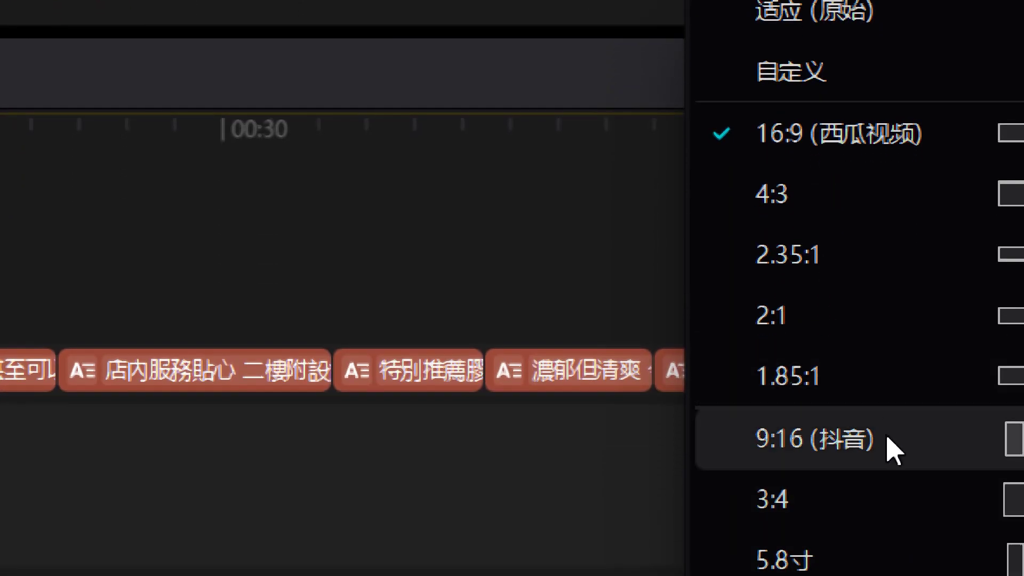
click(888, 449)
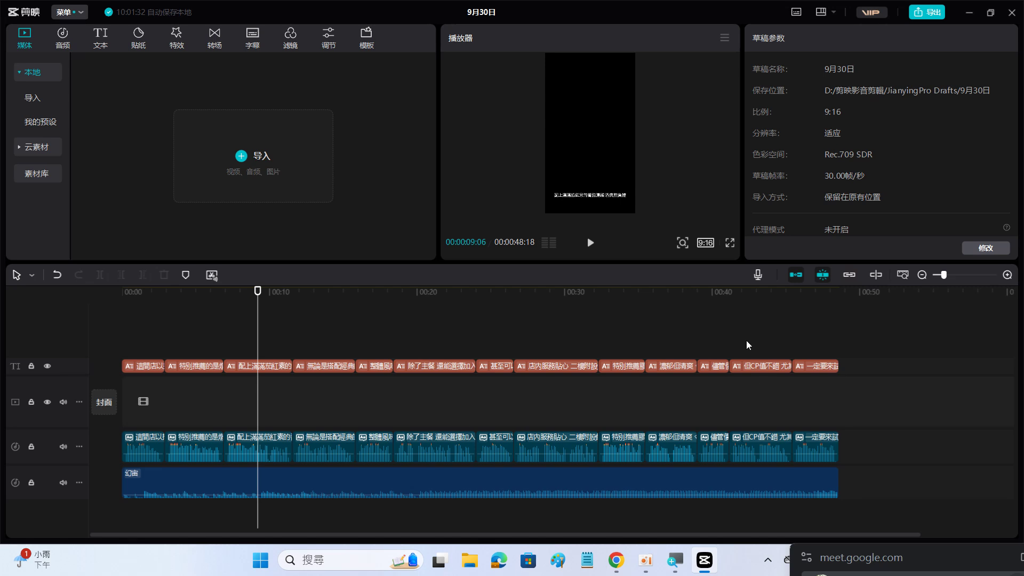
click(729, 243)
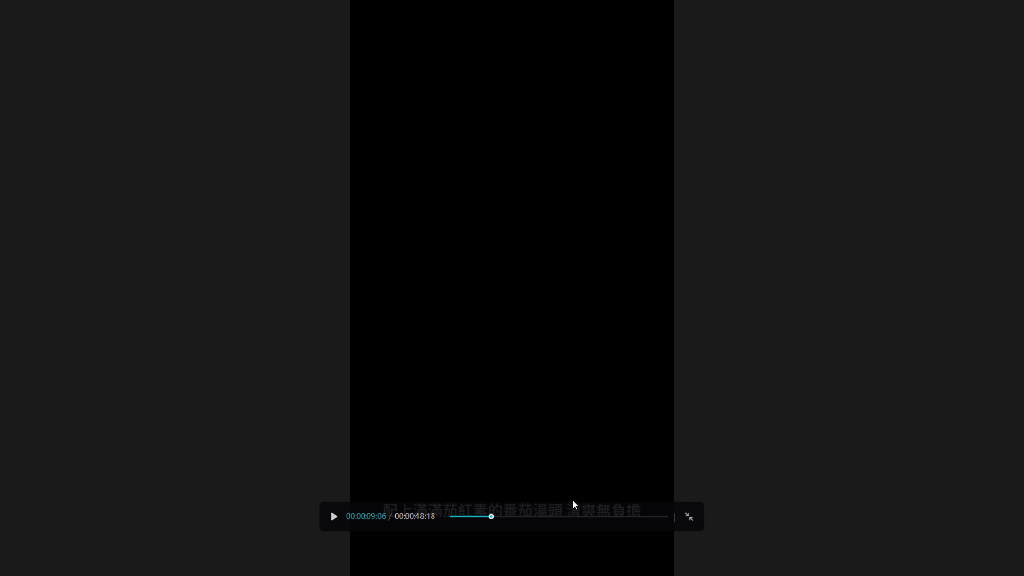
key(Escape)
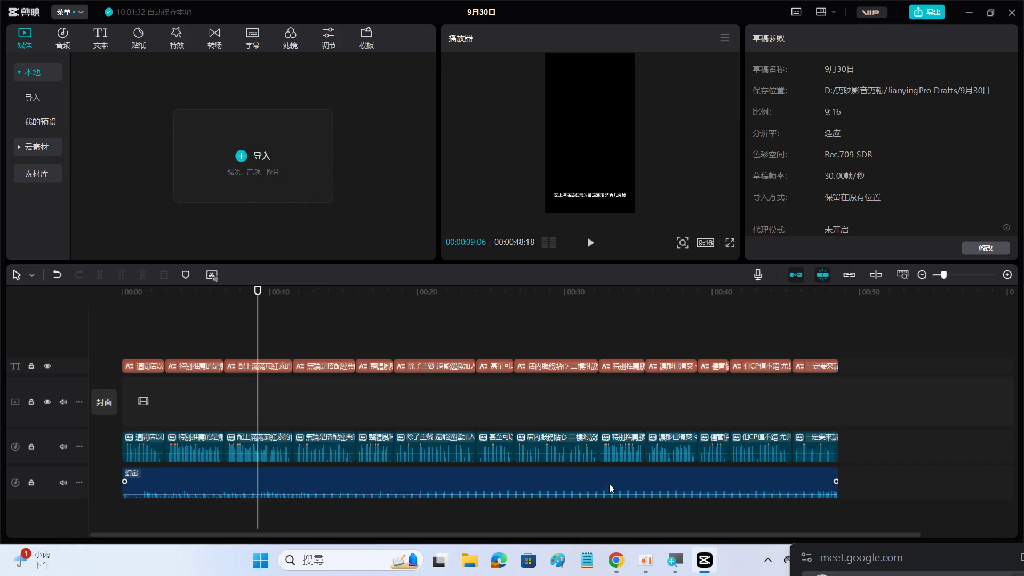
- Move the subtitles higher in the frame, centre them horizontally with a full-screen check, and enlarge them to slightly beyond the frame's width
click(603, 198)
mouse_move(595, 198)
mouse_down()
mouse_move(598, 173)
mouse_move(597, 186)
mouse_up()
click(732, 244)
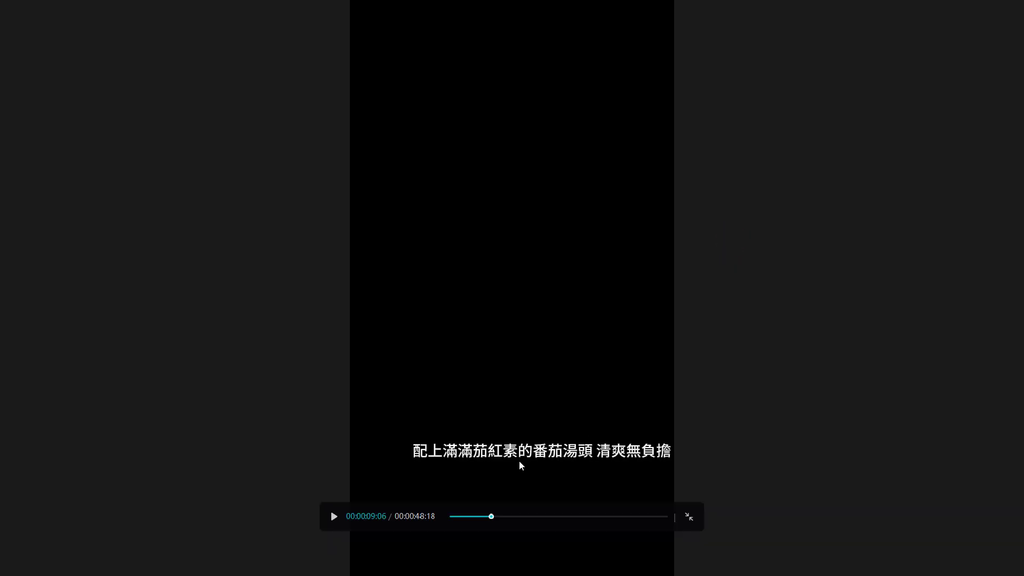
key(Escape)
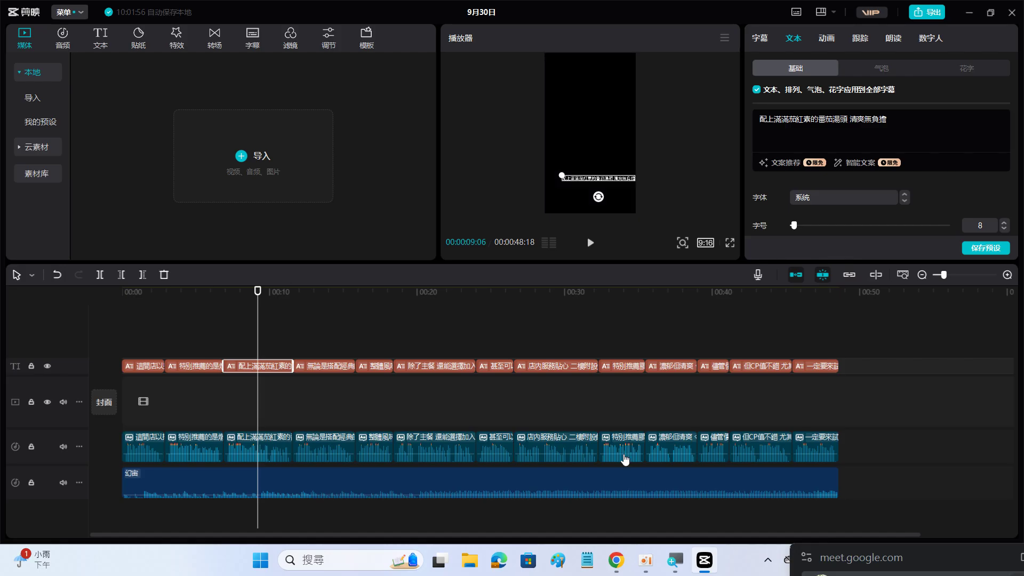
drag(603, 180, 594, 180)
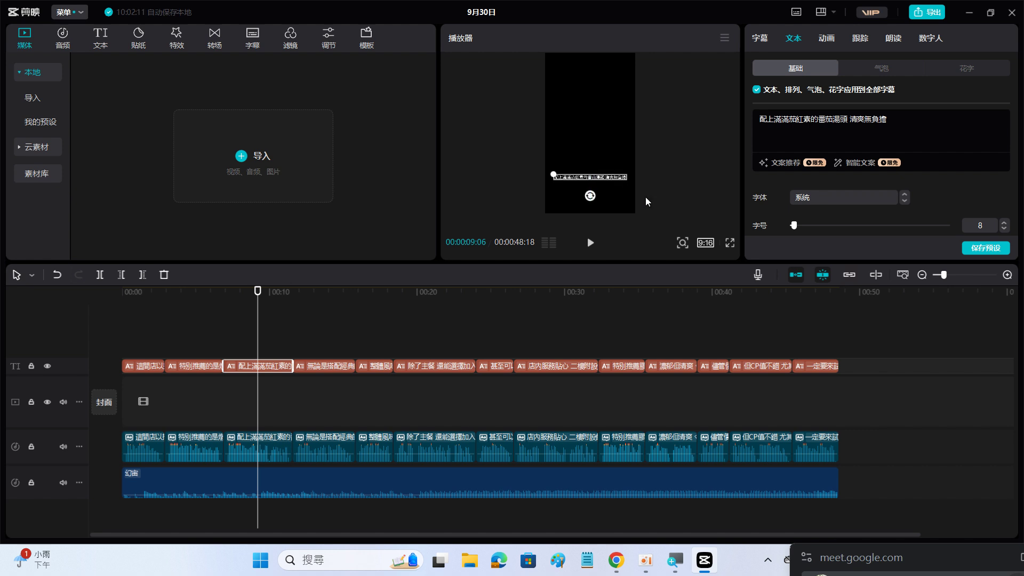
click(730, 245)
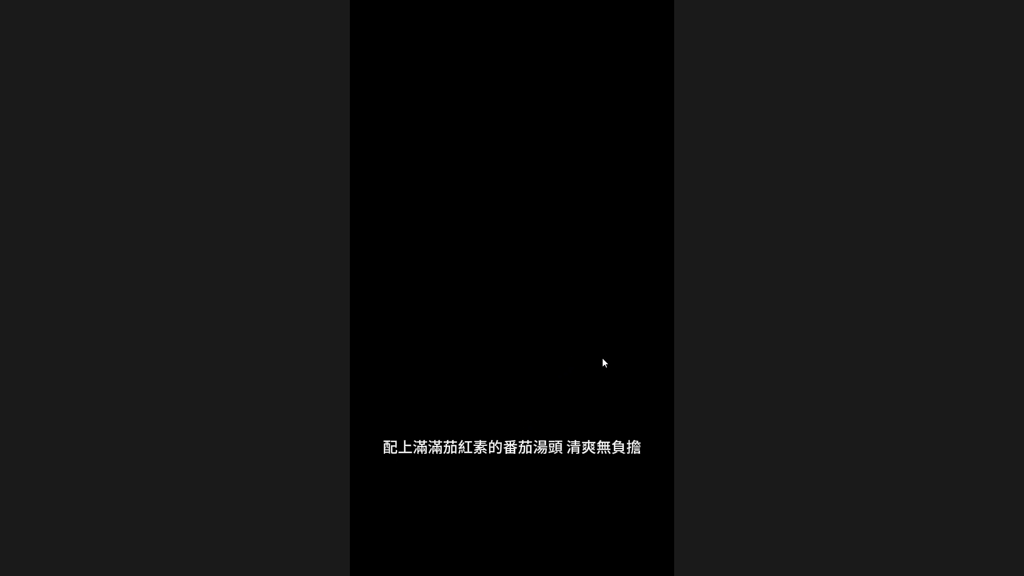
key(Escape)
drag(554, 174, 540, 168)
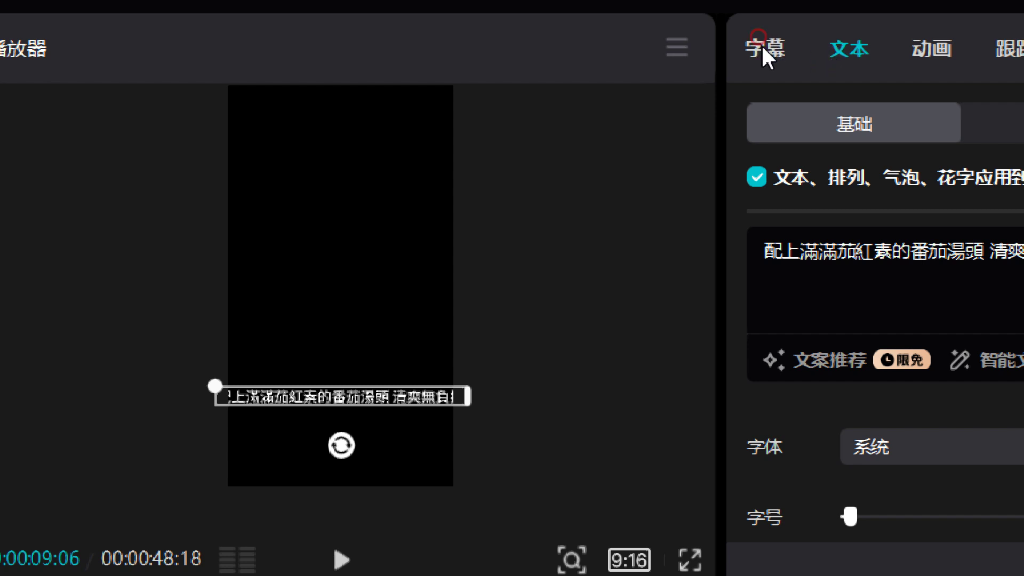
- In the subtitle list, split the second subtitle after 特別推薦的是 and the tomato broth subtitle before 清爽無負擔
click(763, 47)
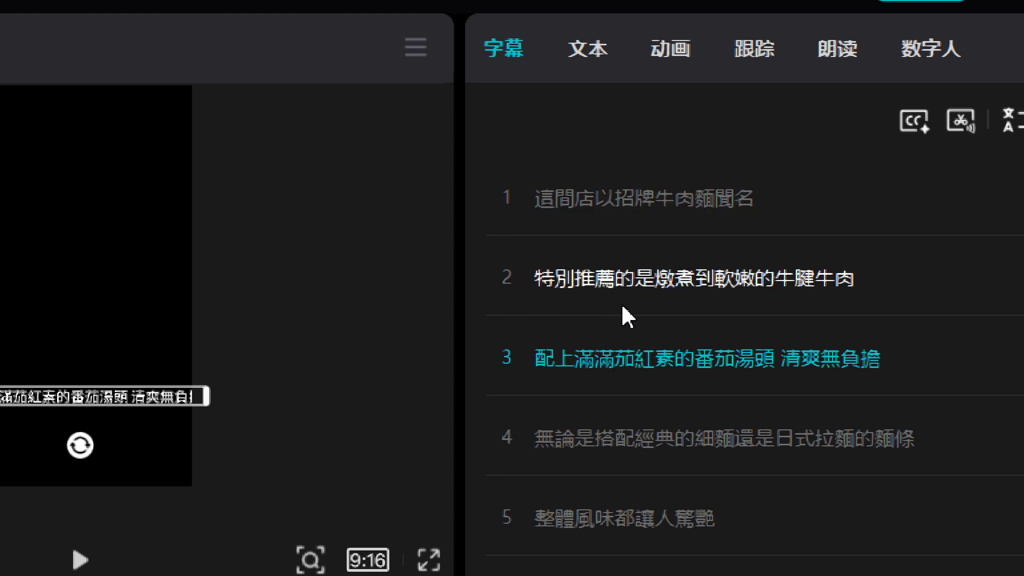
click(661, 280)
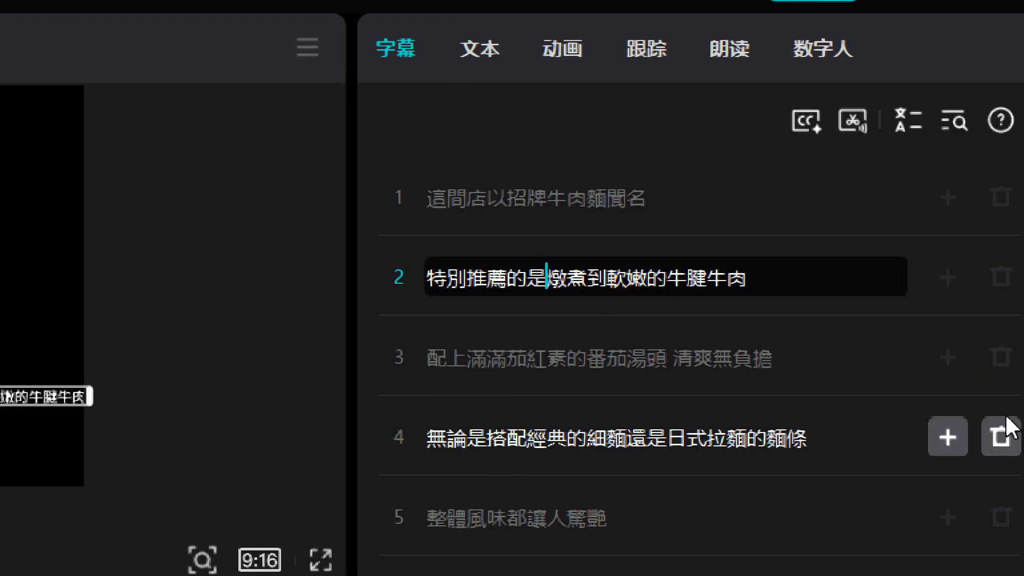
key(Return)
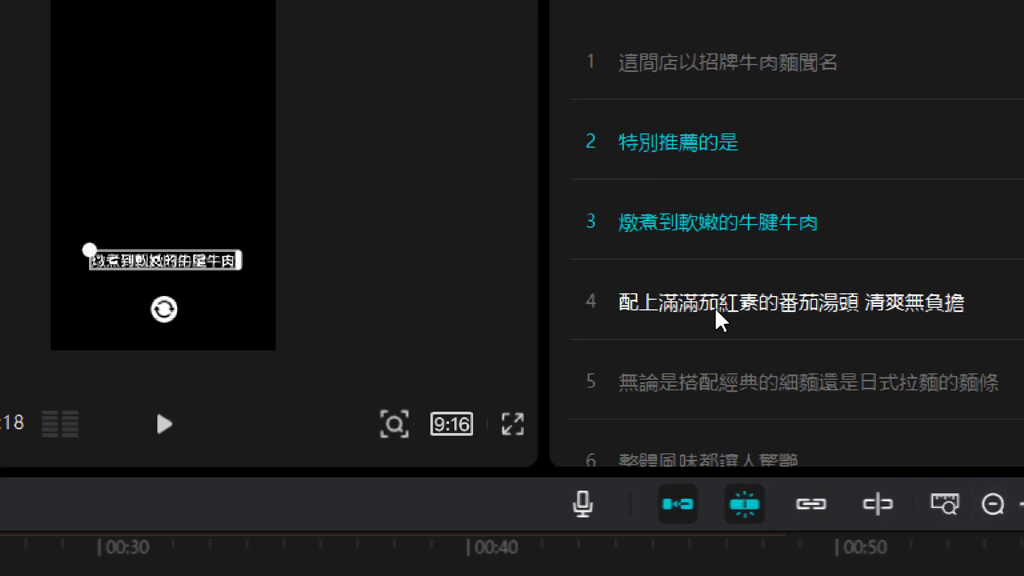
click(871, 302)
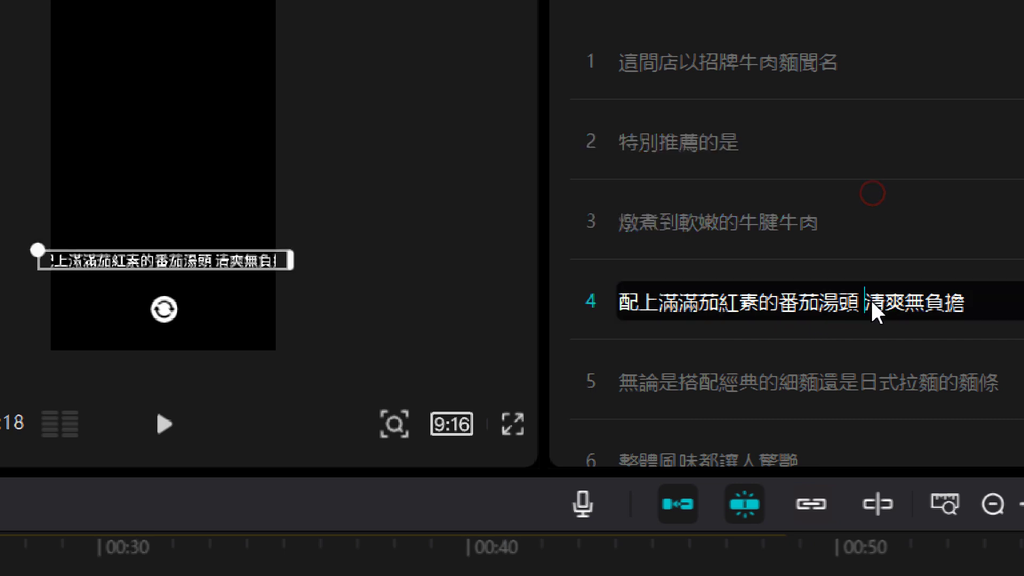
key(Return)
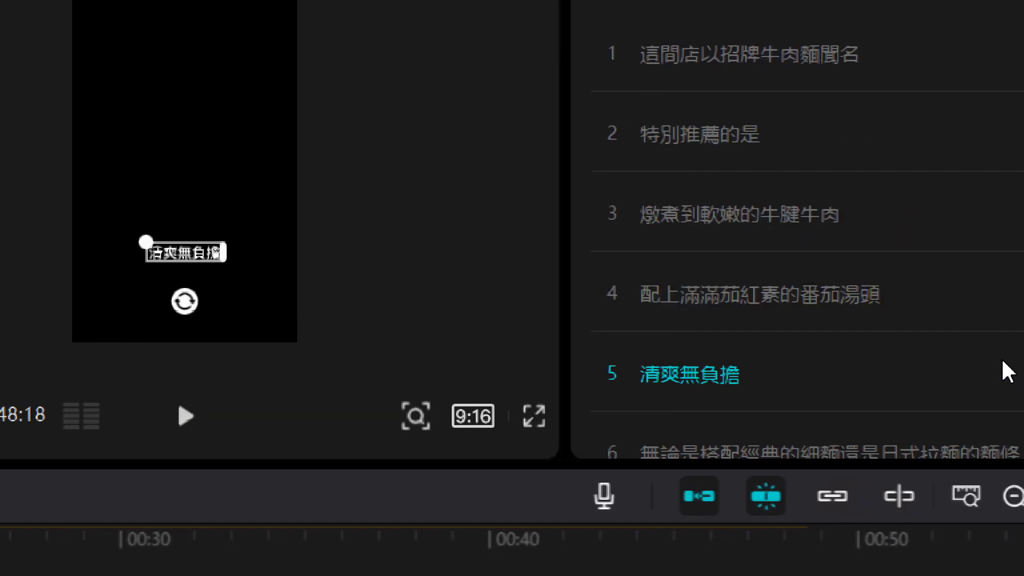
- Split the noodle subtitle before 還是日式拉麵的麵條 and the side-dish subtitle after 除了主餐
scroll(920, 400, down, 2)
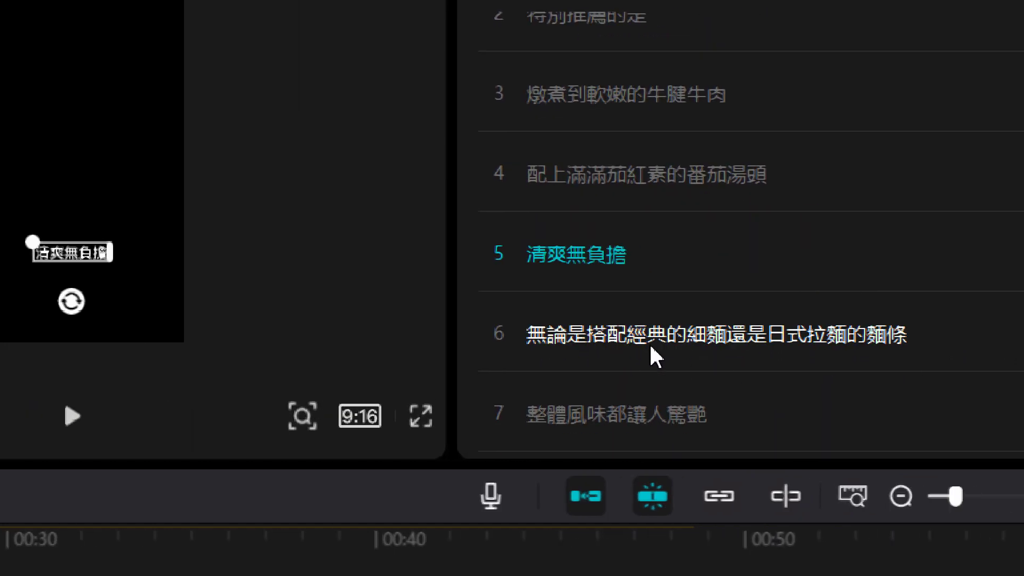
click(731, 337)
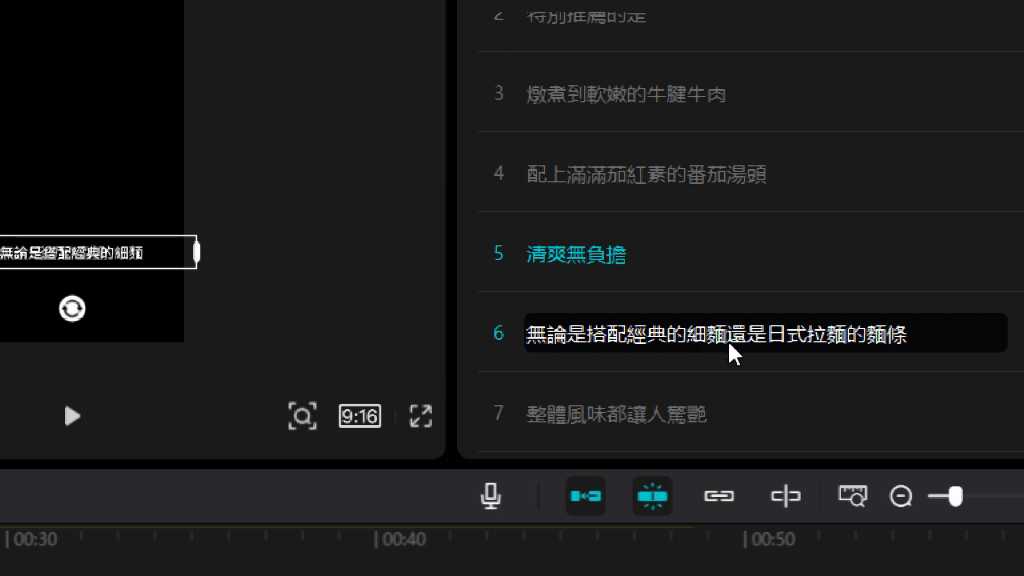
key(Return)
scroll(725, 327, down, 4)
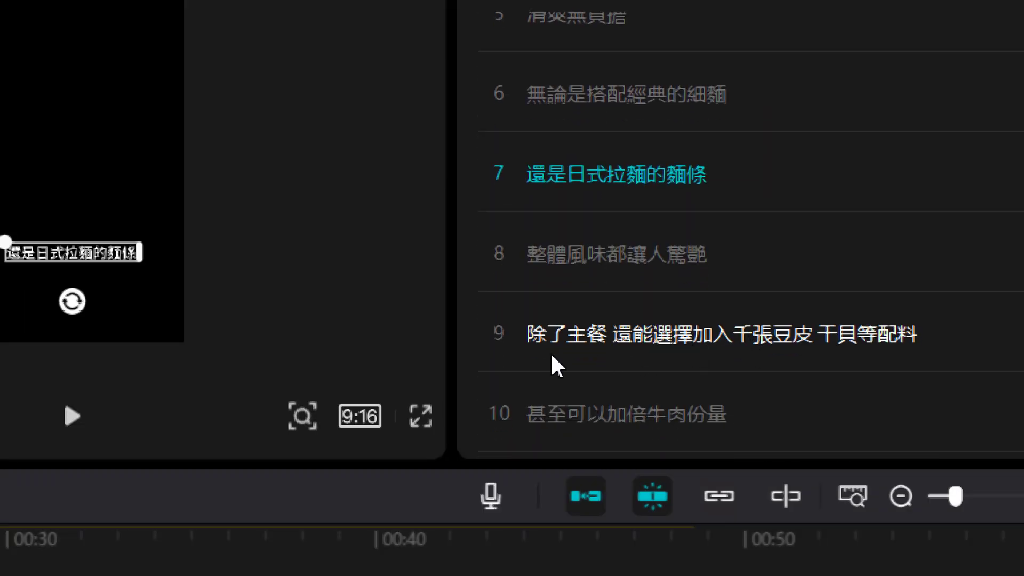
click(620, 340)
key(Return)
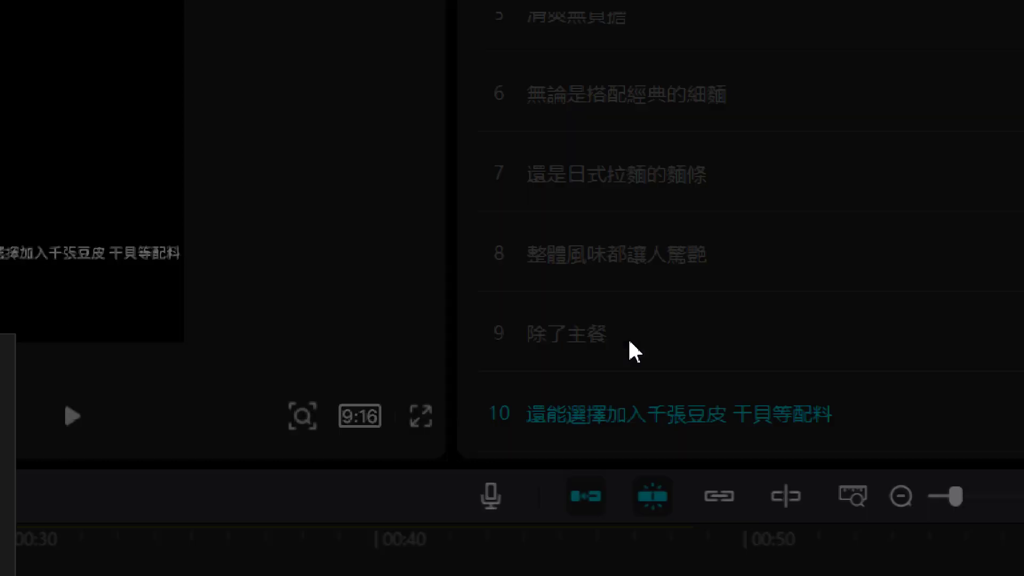
- Split the add-on subtitle before 千張豆皮, and divide the service subtitle into 店內服務貼心, 二樓附設飲品區 and 且提供免費圍巾
scroll(683, 331, down, 6)
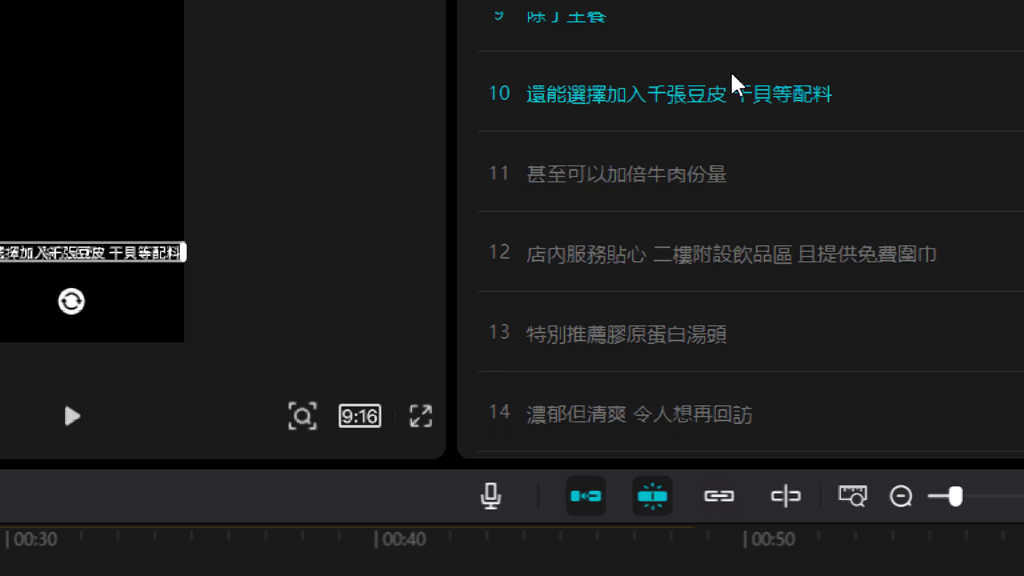
click(649, 88)
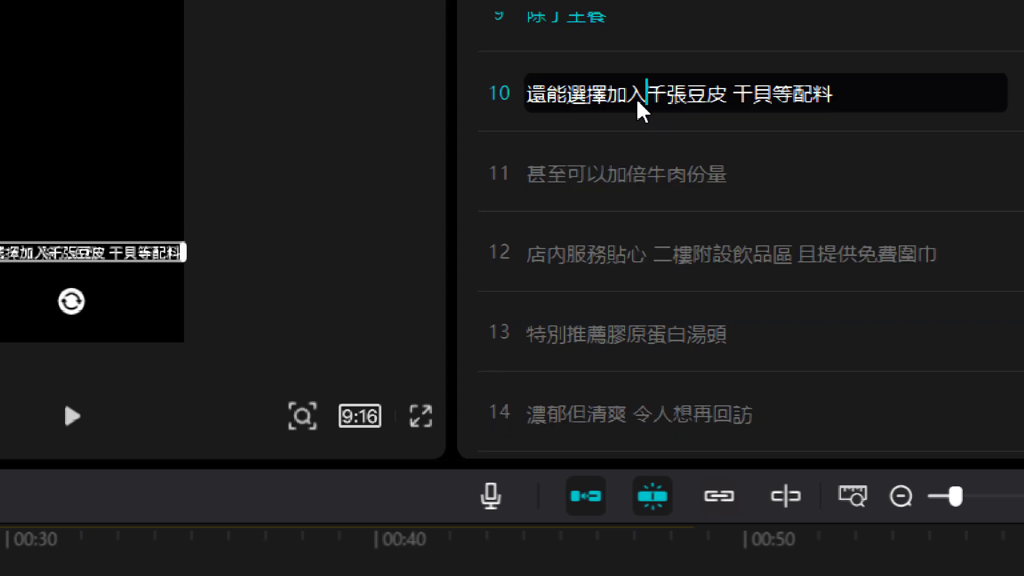
key(Return)
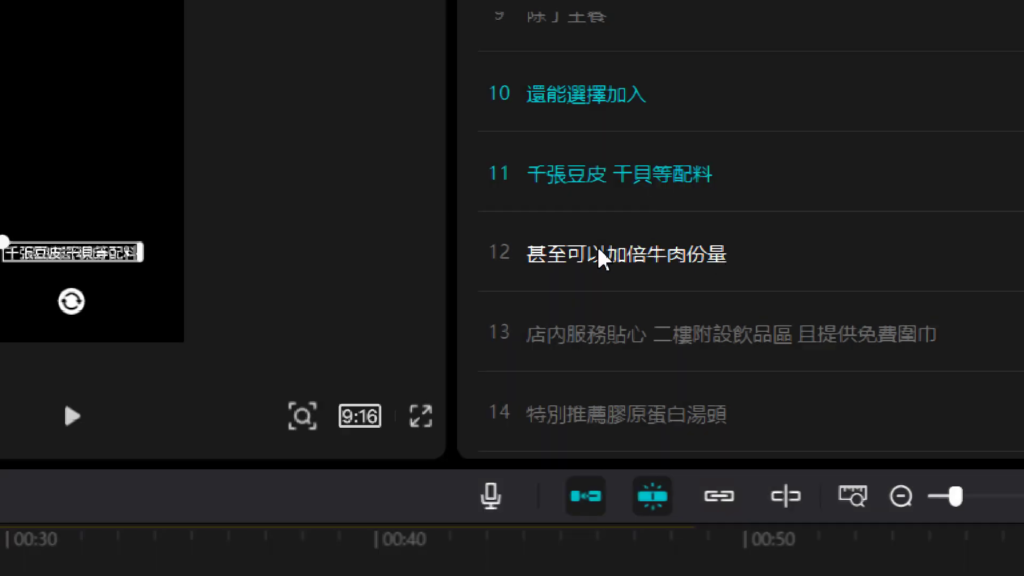
scroll(672, 251, down, 3)
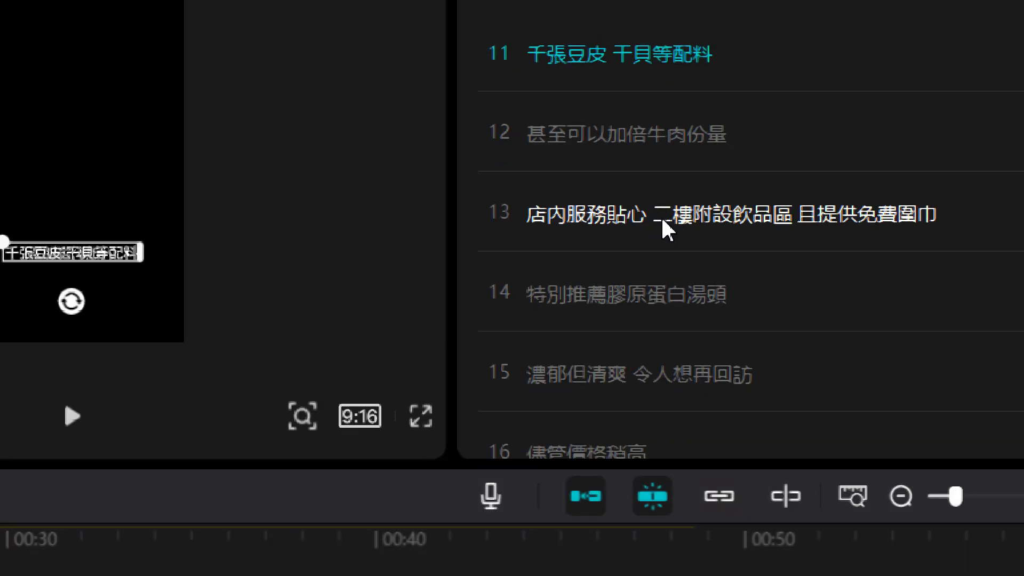
click(663, 220)
key(Return)
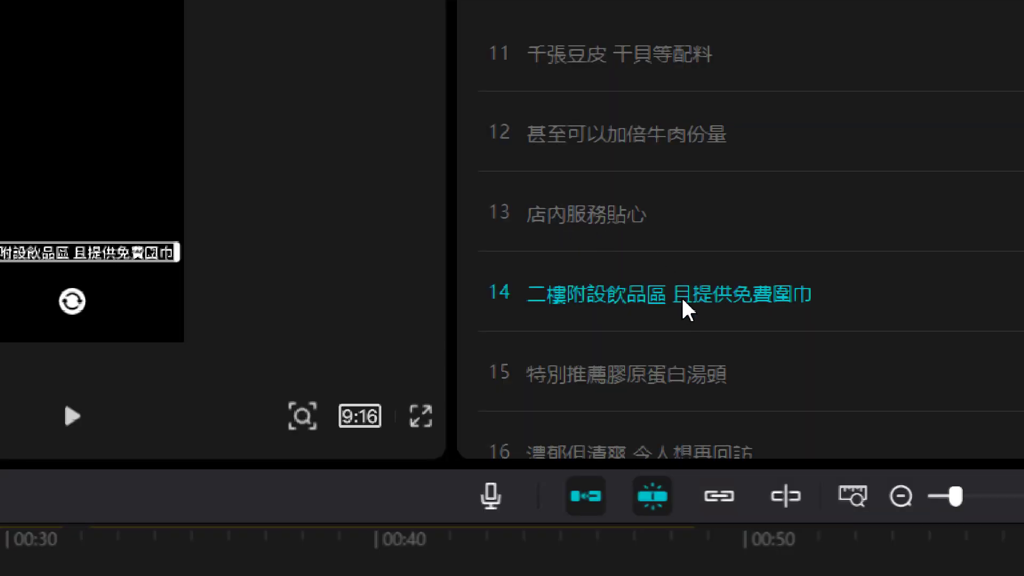
click(687, 299)
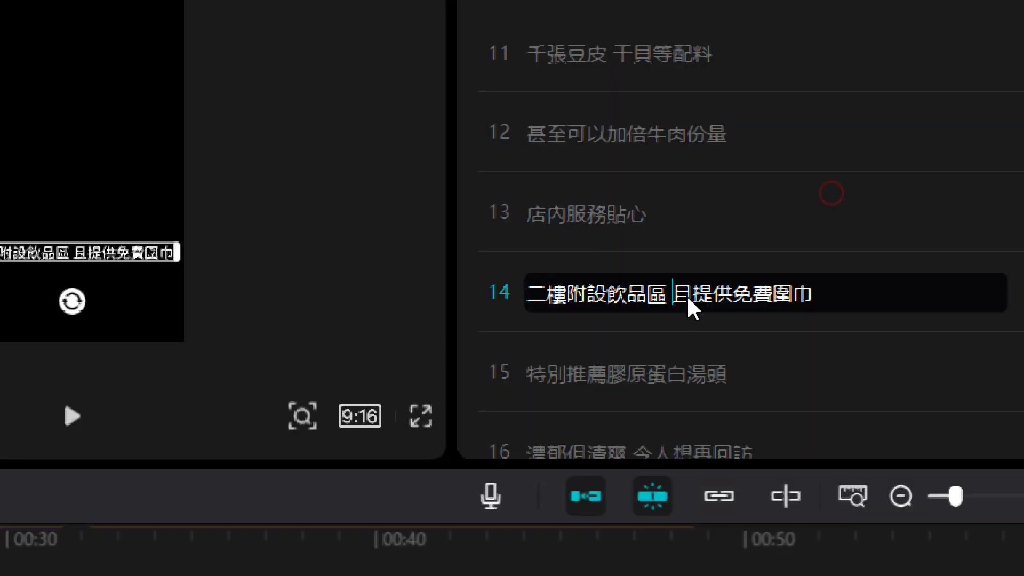
key(Return)
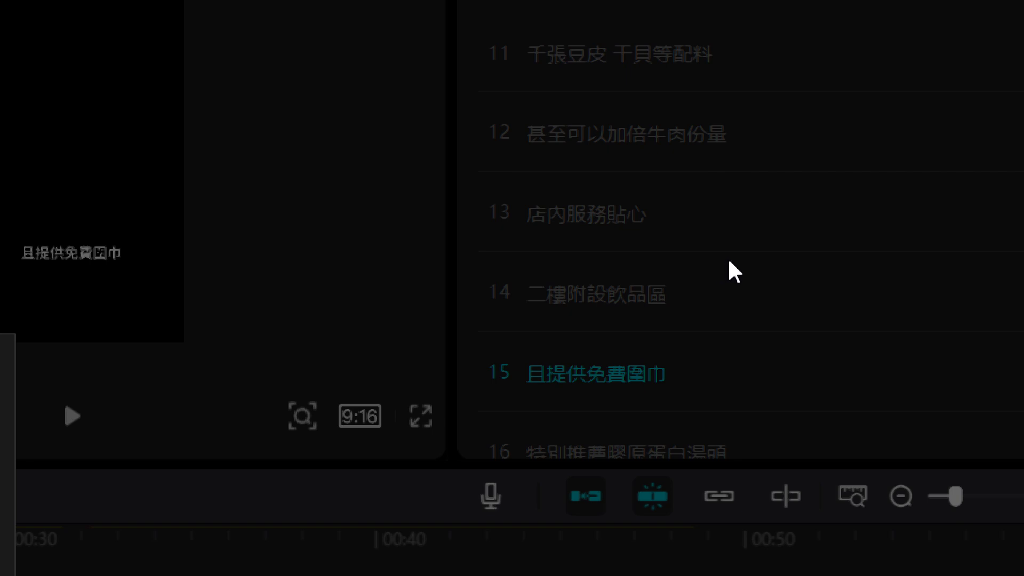
- Split the 濃郁但清爽 subtitle before 令人想再回訪 and the 但CP值不錯 subtitle before 尤其是愛吃牛肉的客人
scroll(741, 258, down, 5)
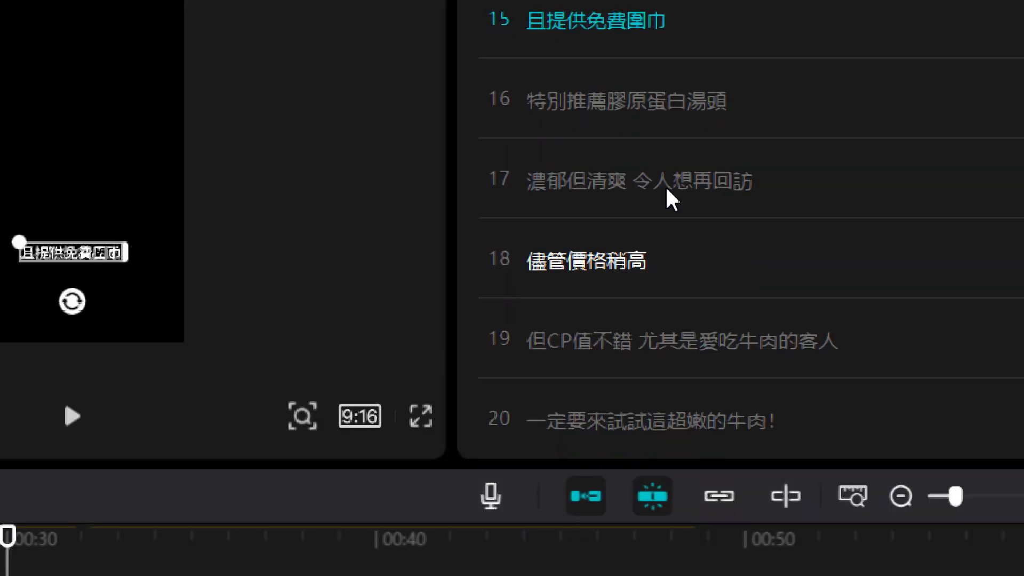
click(640, 181)
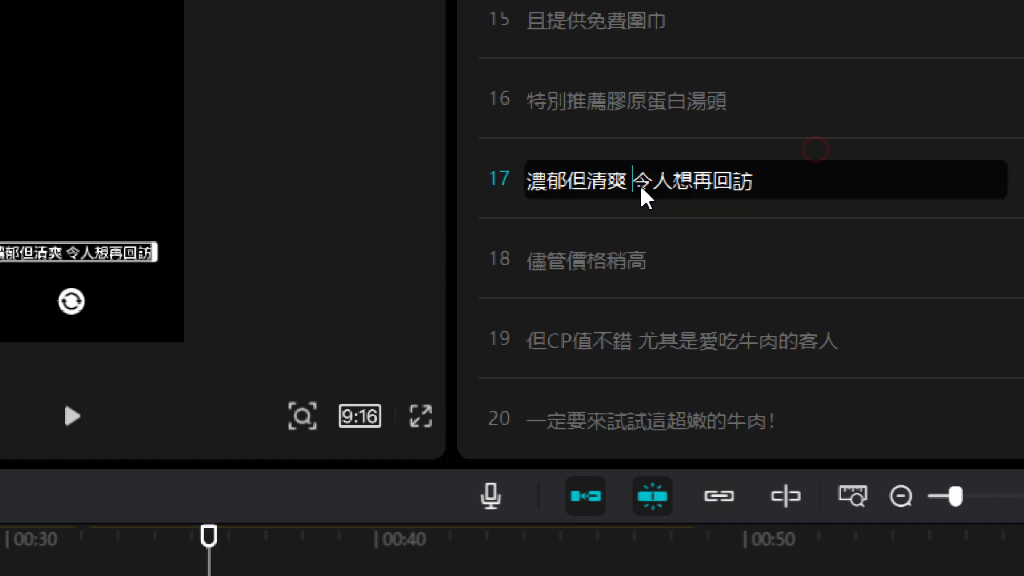
key(Return)
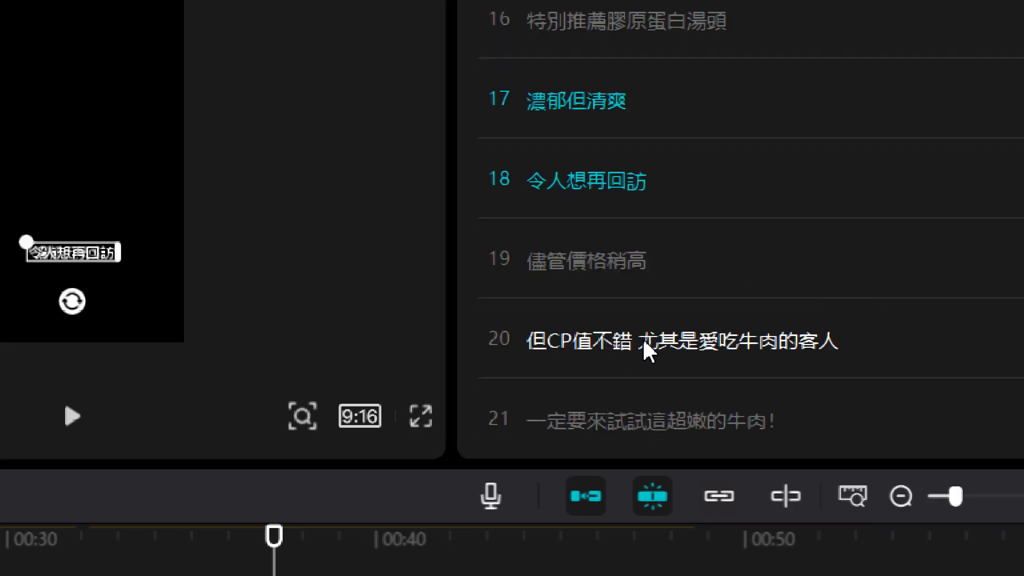
click(642, 338)
key(Return)
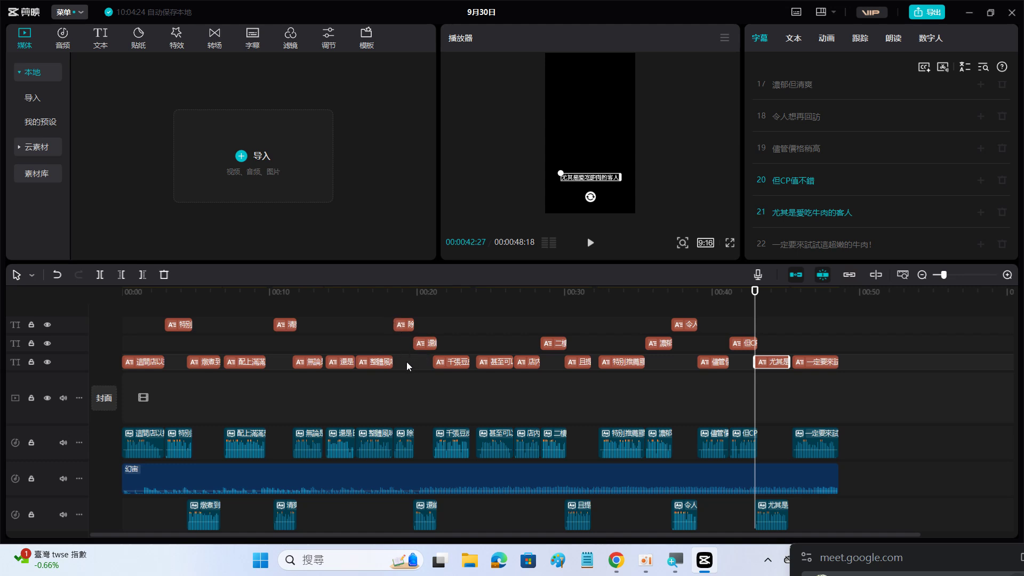
- Examine how the split subtitle and narration clips line up on the timeline, especially where 但CP值不錯 meets 尤其是愛吃牛肉的客人
scroll(392, 362, up, 1)
scroll(392, 362, up, 2)
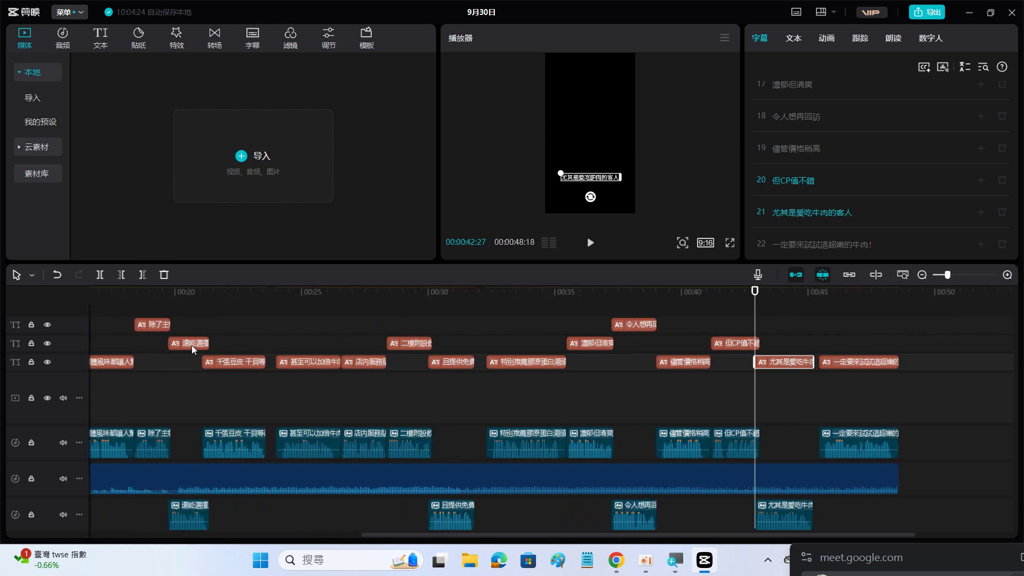
scroll(202, 370, up, 2)
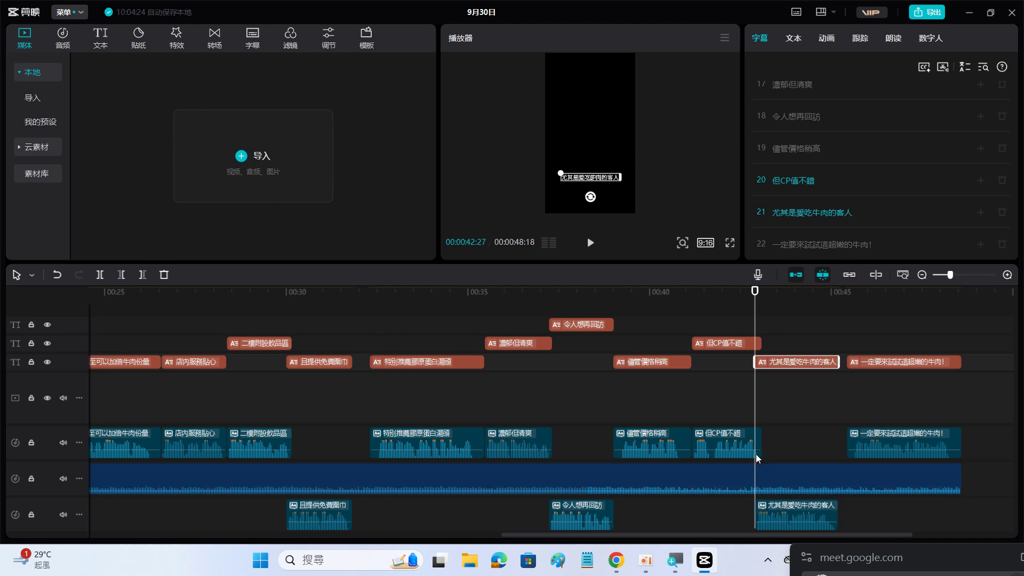
scroll(808, 459, up, 5)
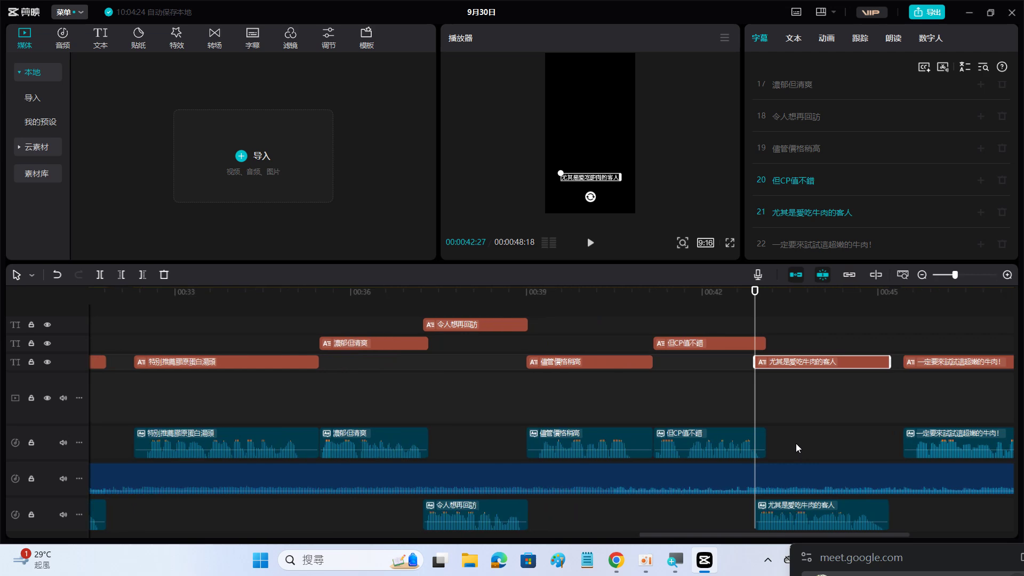
scroll(795, 446, up, 3)
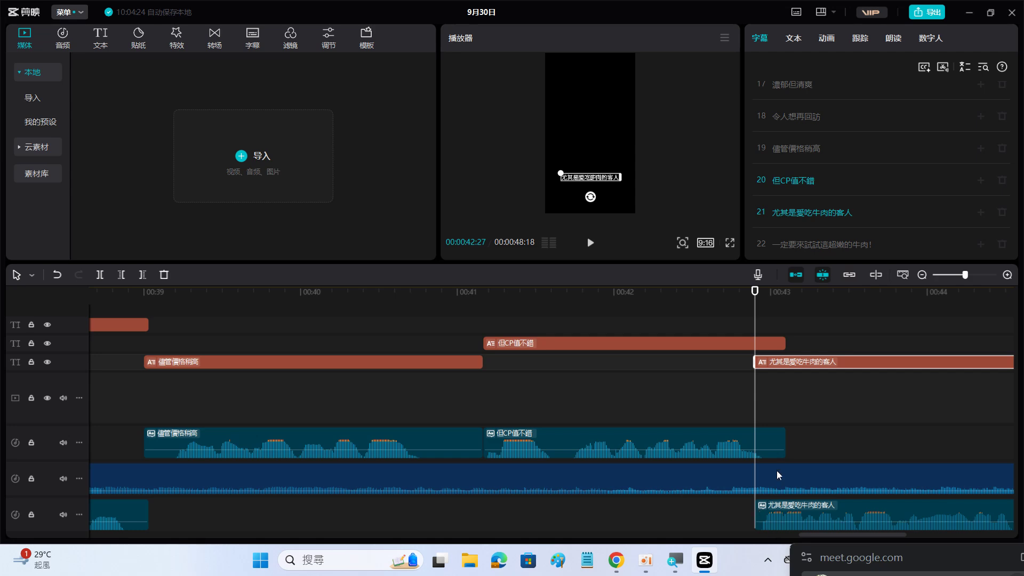
scroll(786, 445, down, 3)
scroll(785, 441, down, 4)
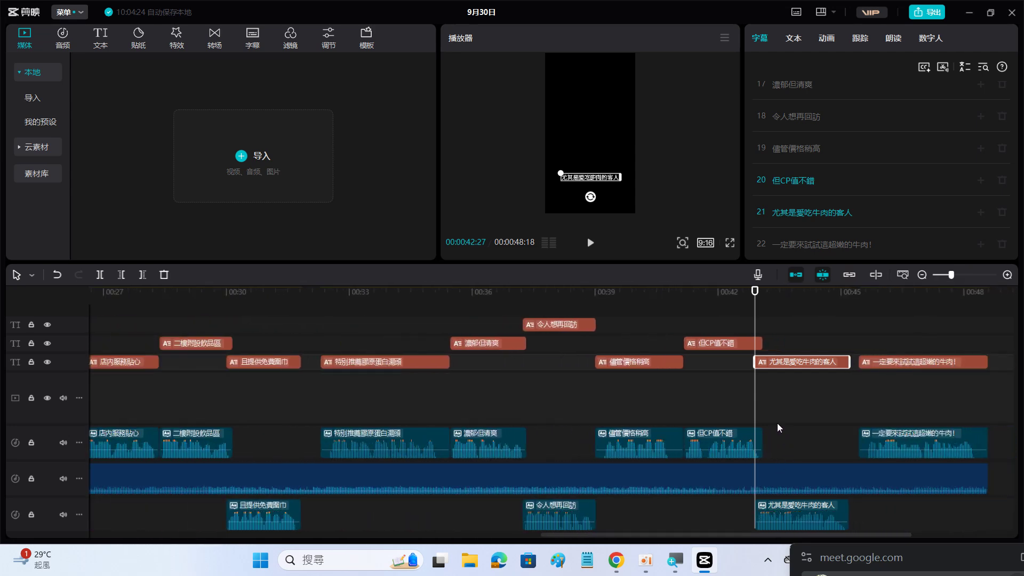
scroll(777, 428, down, 1)
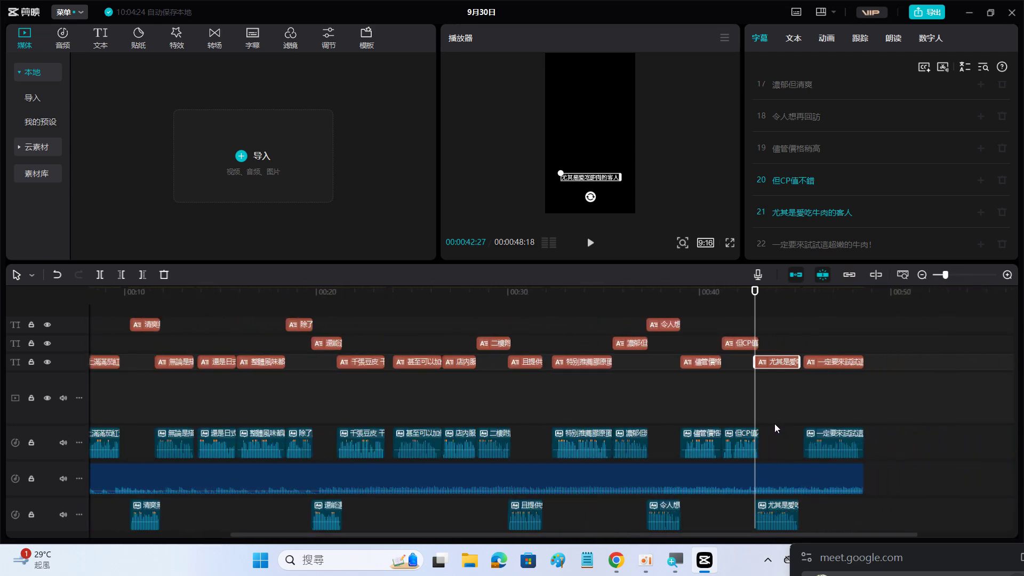
scroll(776, 427, down, 1)
scroll(775, 430, down, 2)
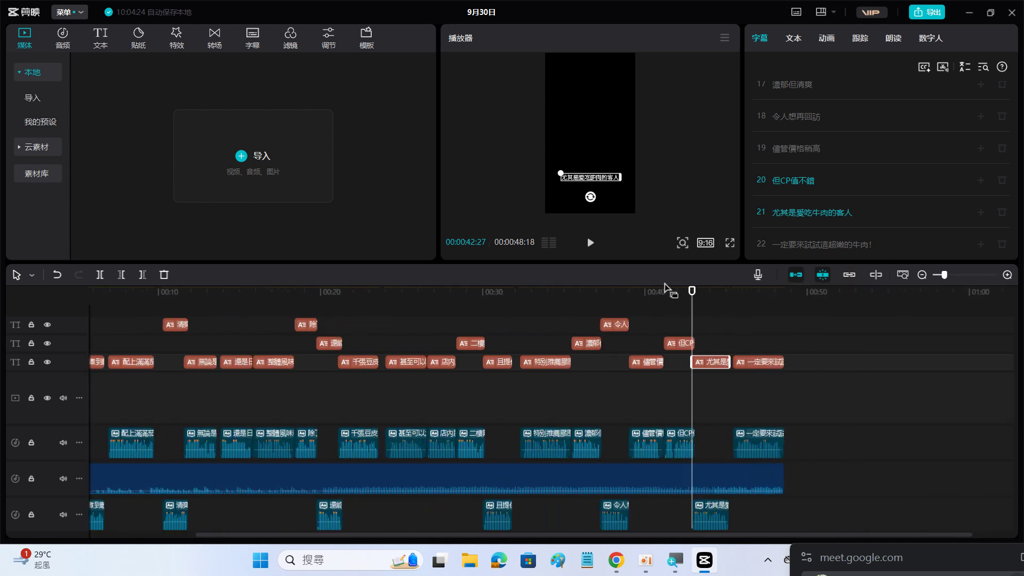
- Return the playhead to the start, raise the system volume, and play the video in full screen to check subtitles and narration
drag(692, 290, 2, 288)
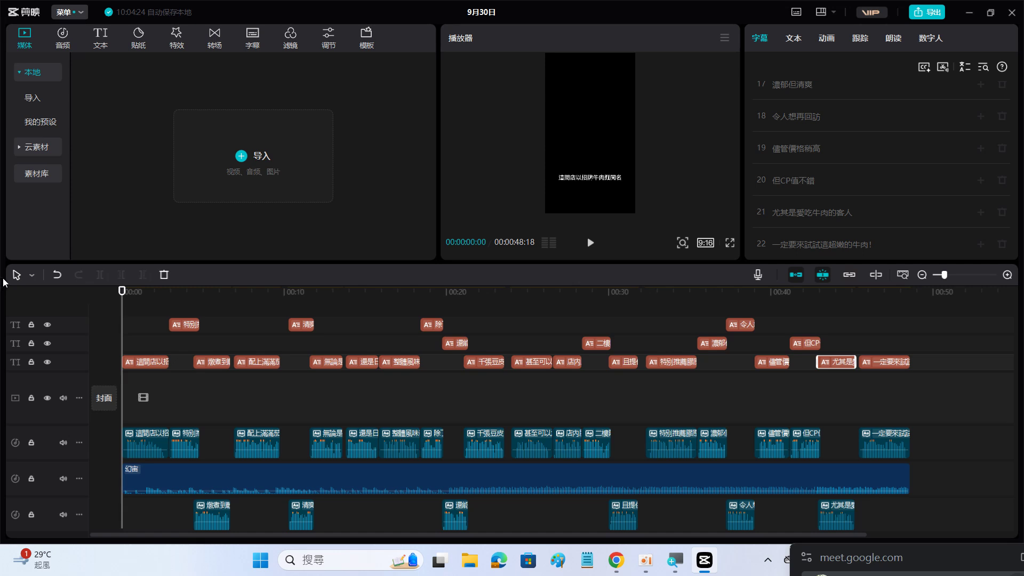
key(XF86AudioRaiseVolume)
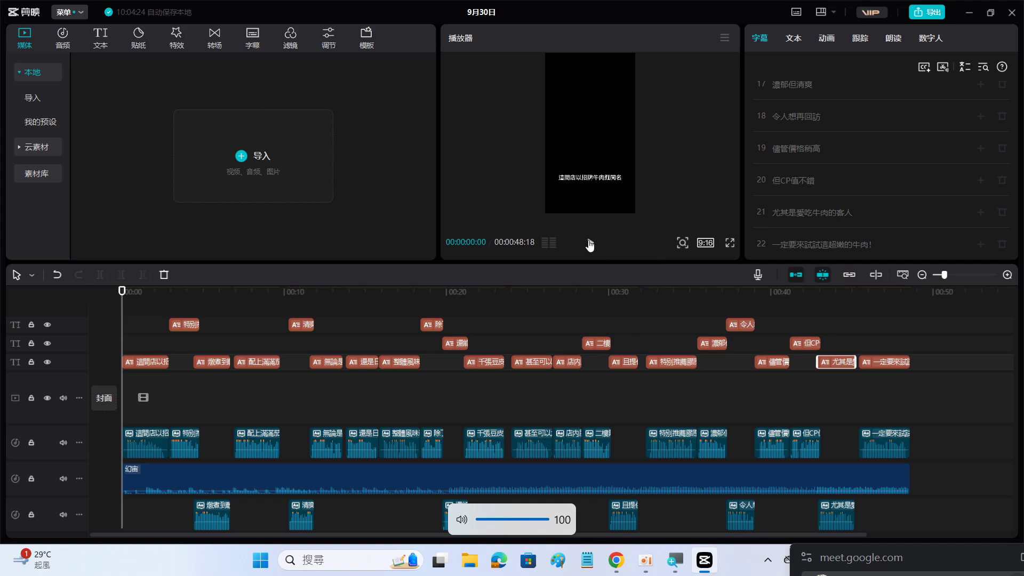
click(730, 243)
mouse_move(380, 525)
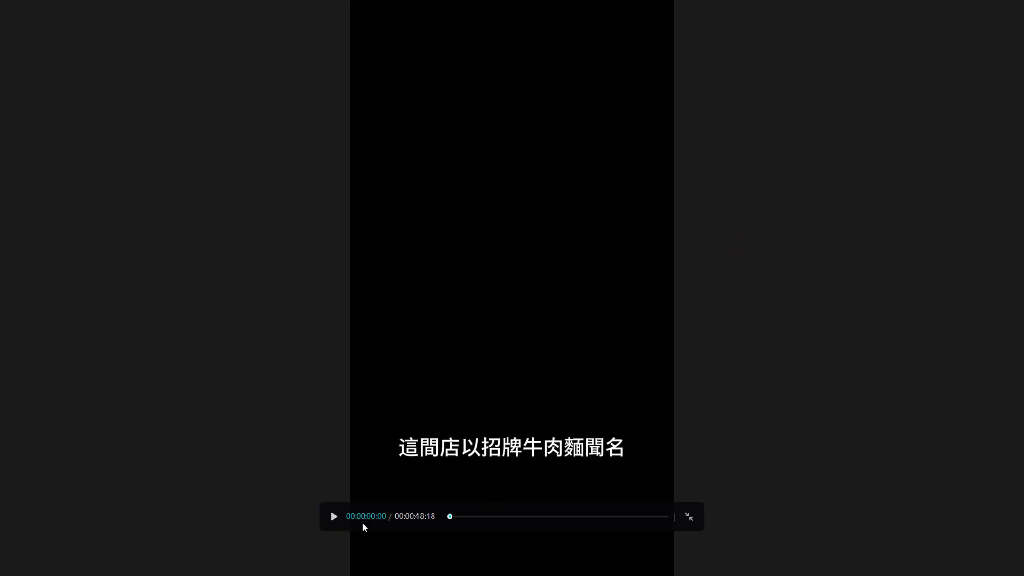
click(333, 517)
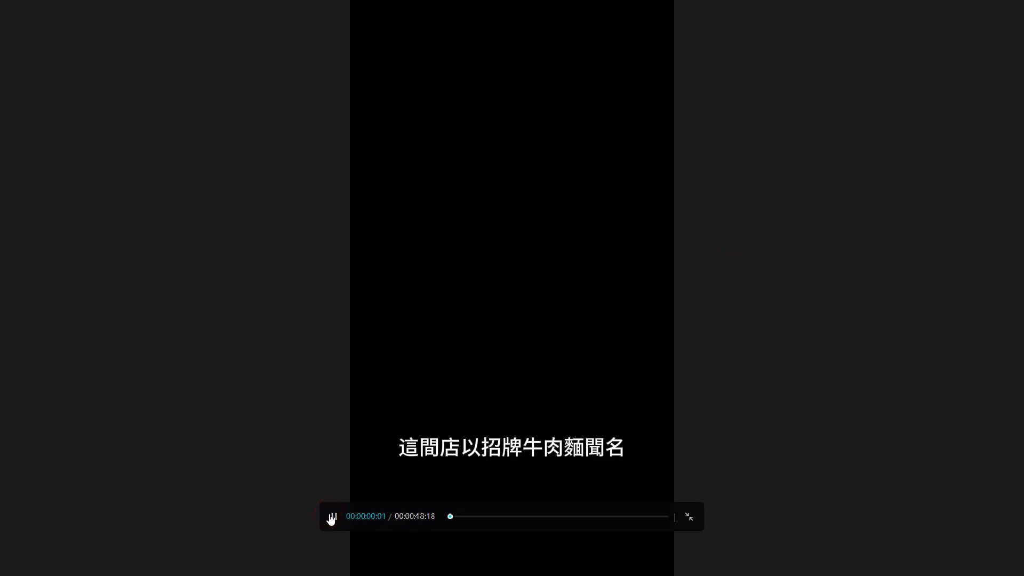
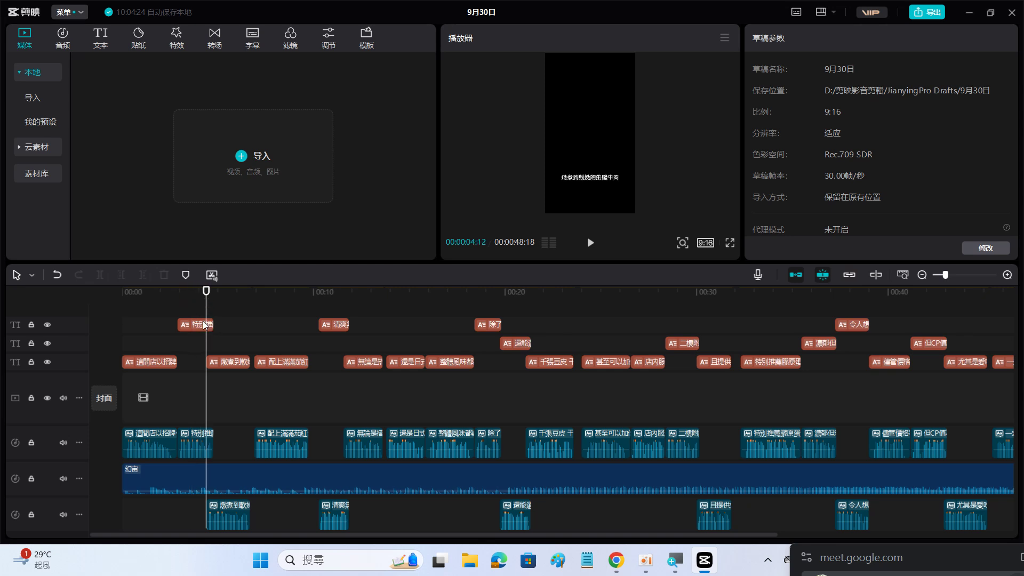
- Trim the end of the 特別推薦的是 subtitle clip to the start of the following subtitle so the two do not overlap
key(Right)
key(Right)
key(Right)
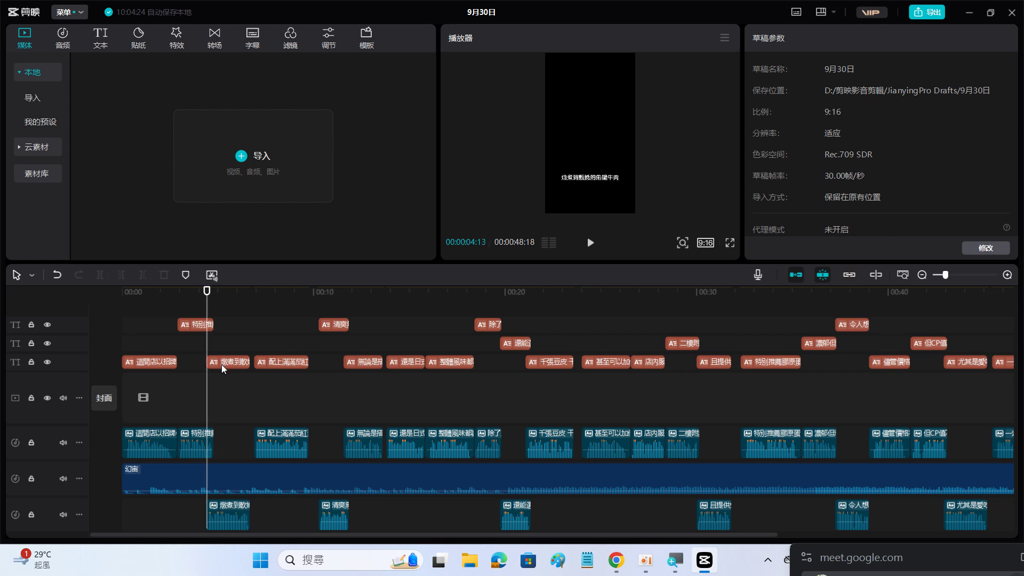
click(196, 323)
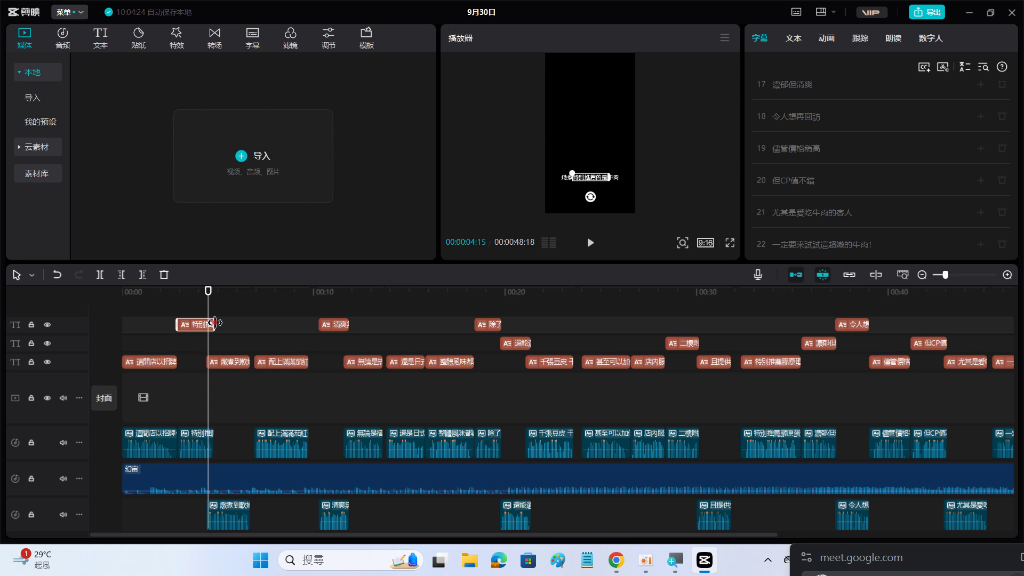
drag(214, 323, 208, 325)
click(208, 362)
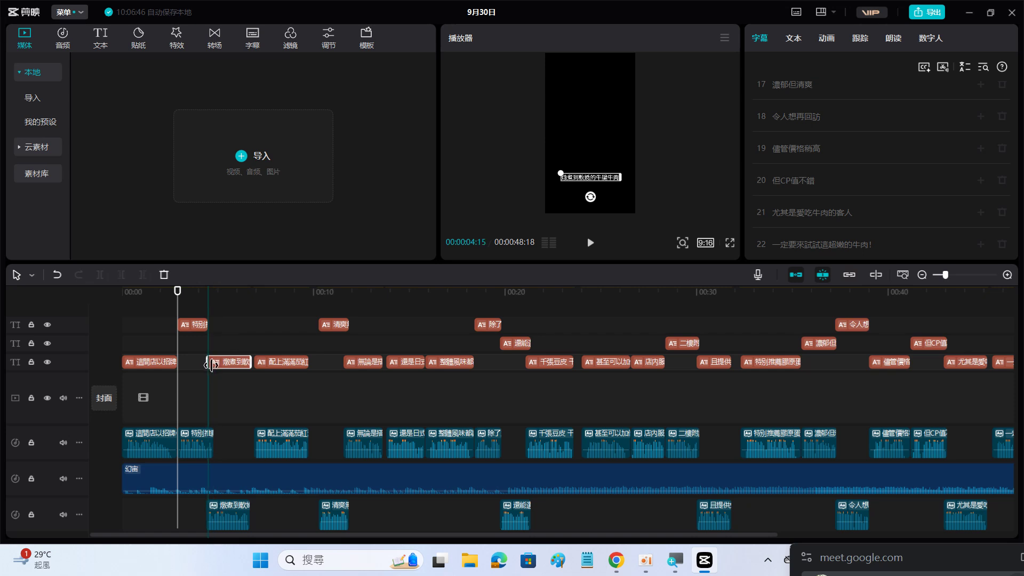
click(207, 340)
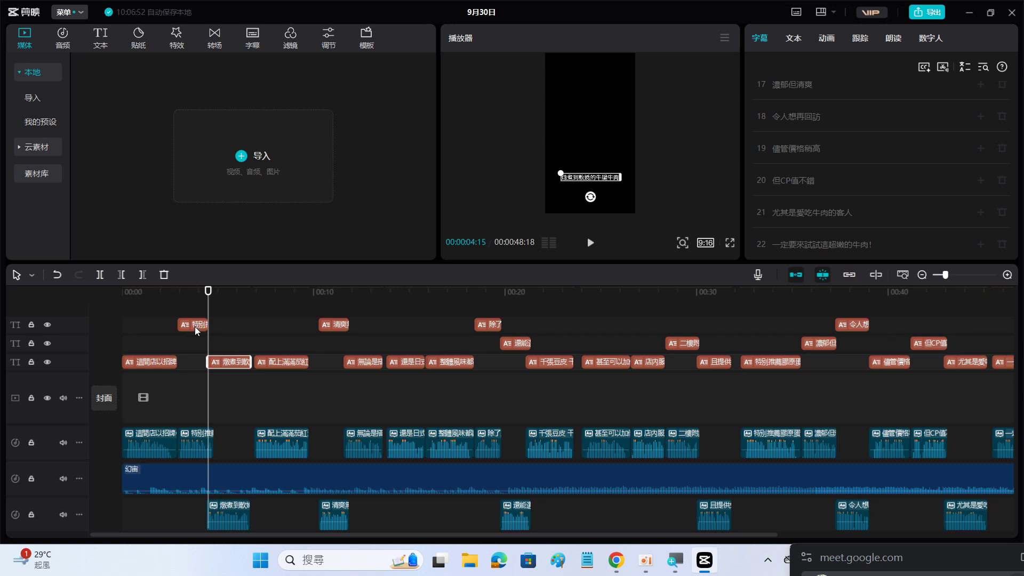
- Trim the ends of the 清爽無負擔 and 但CP值不錯 subtitle clips to where their following subtitles start
click(342, 324)
drag(349, 324, 341, 326)
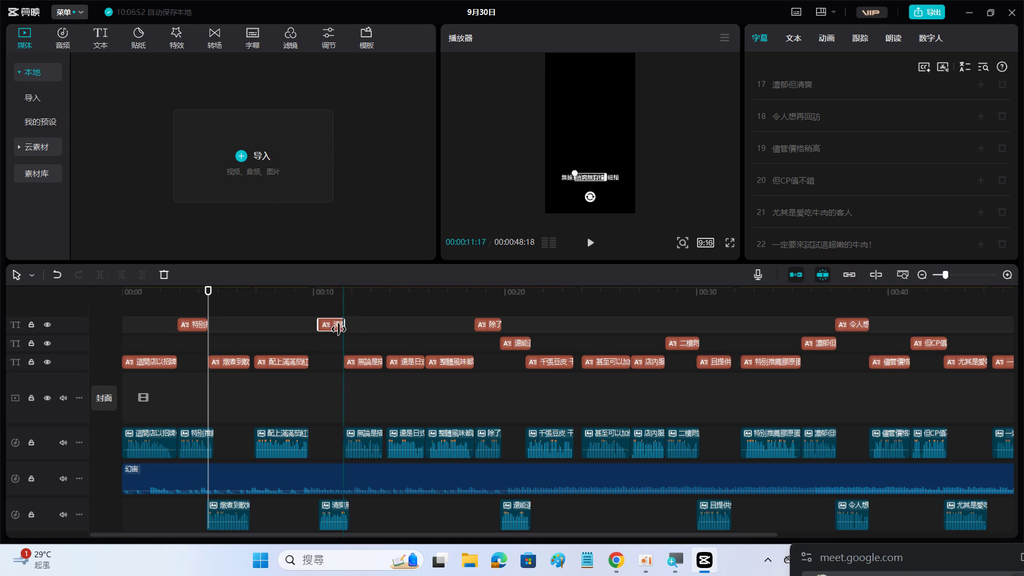
click(496, 329)
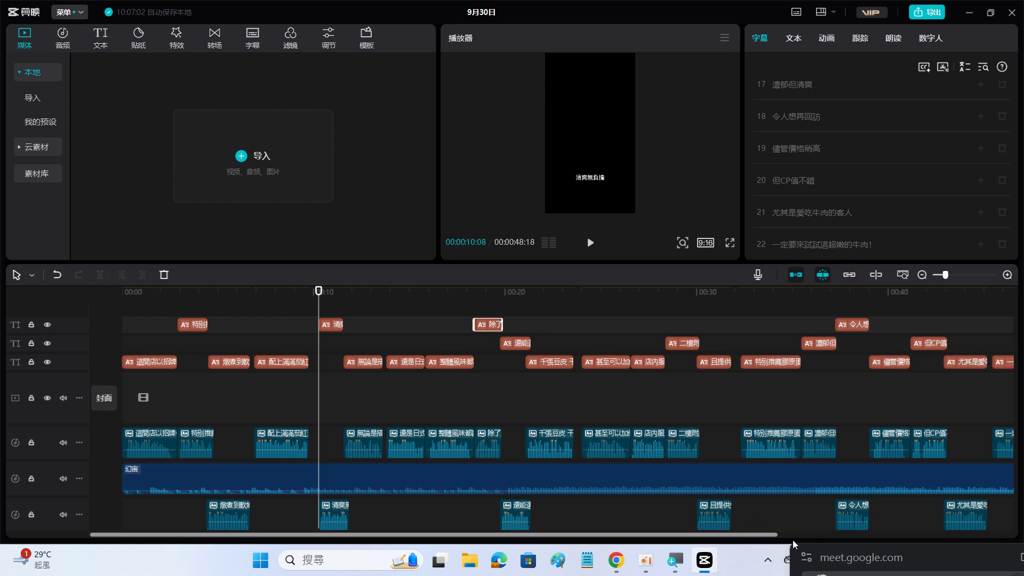
drag(775, 535, 906, 539)
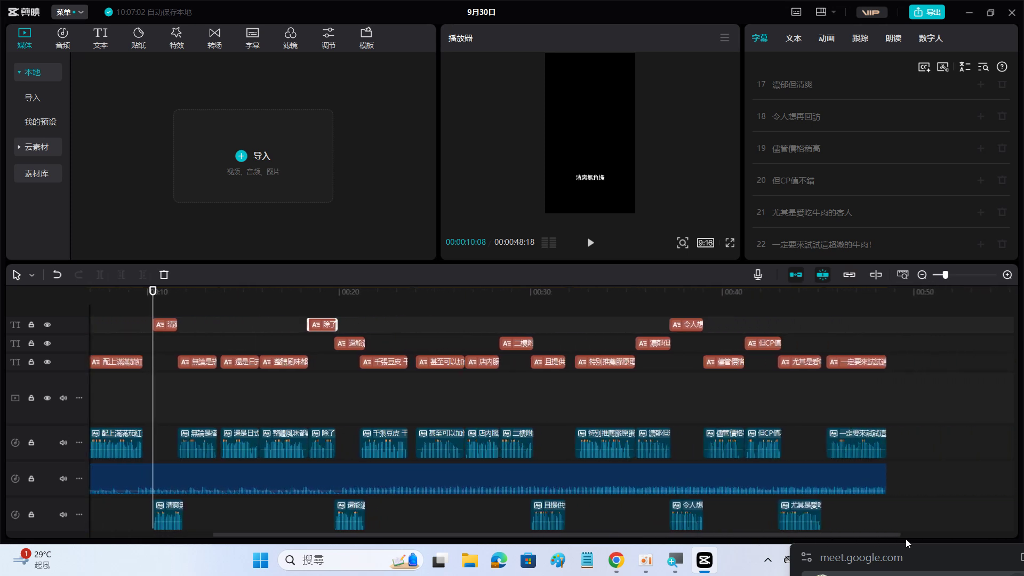
drag(757, 344, 759, 347)
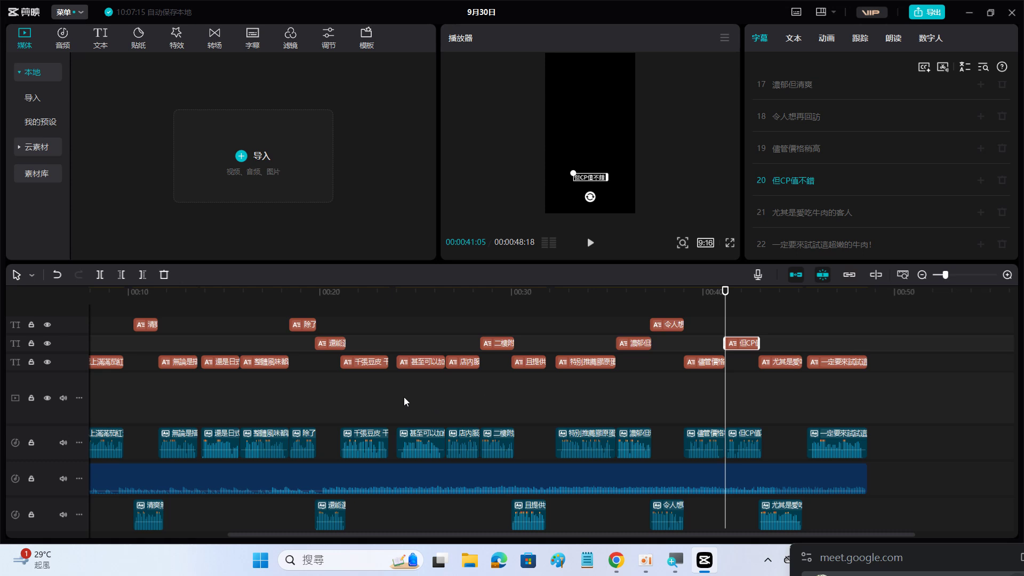
- Try moving the 除了主餐 subtitle clip earlier on the timeline and undo the move
click(461, 530)
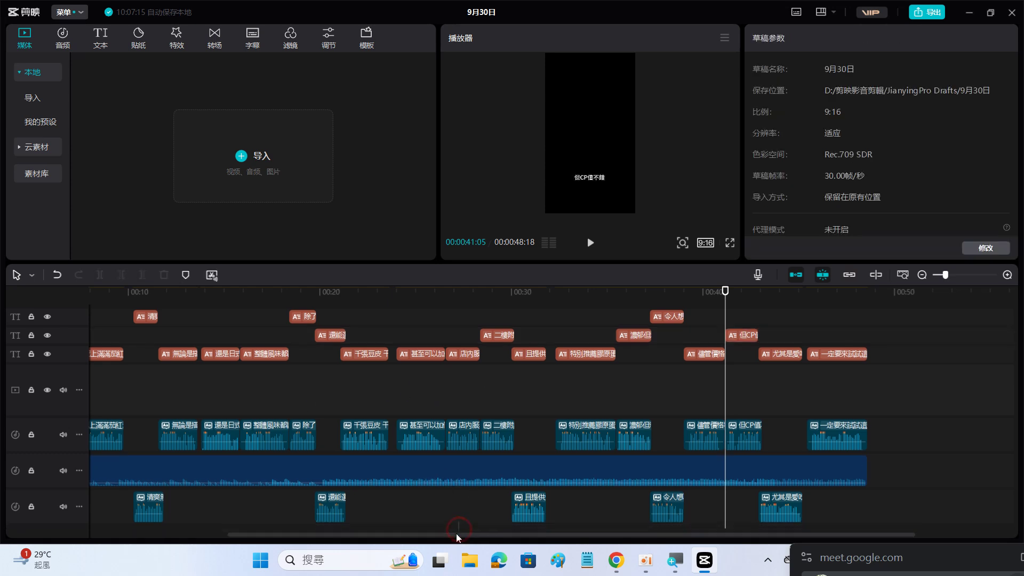
drag(456, 537, 379, 537)
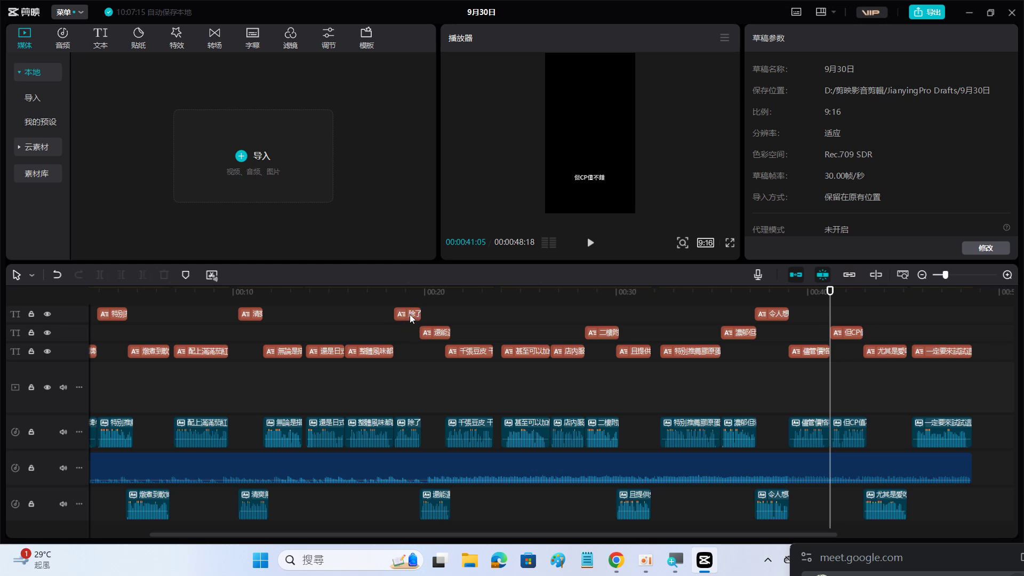
drag(410, 316, 360, 357)
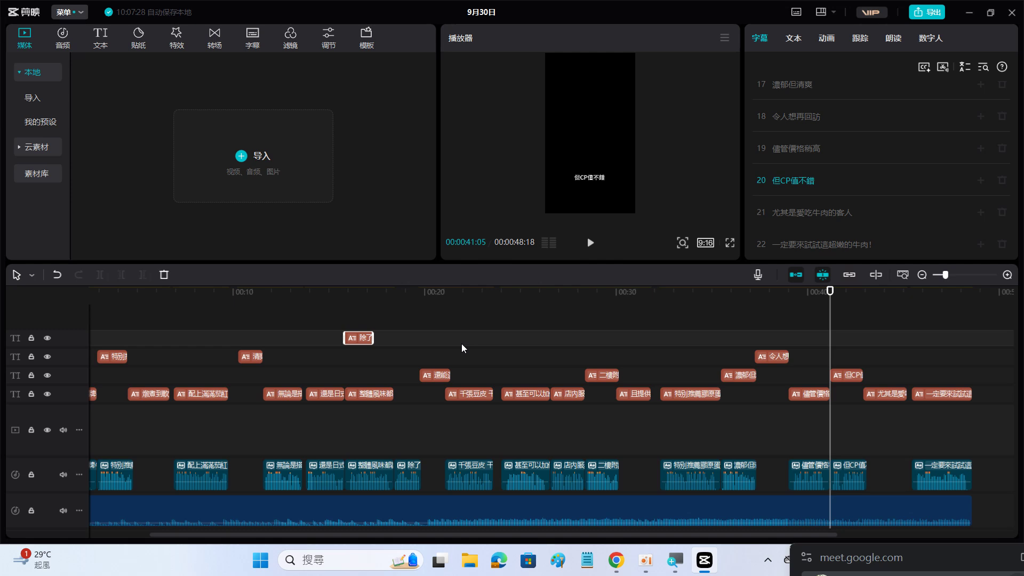
key(ctrl+z)
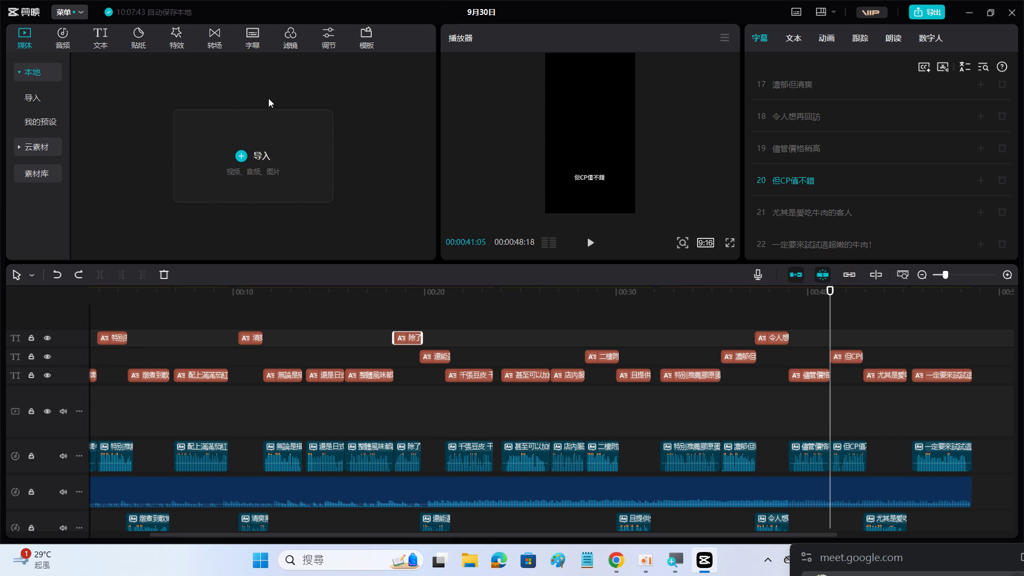
- Import all restaurant photos and videos from IMG_5236.MOV through IMG_5247.jpg in the 湯神素材 folder into the project's local media
click(101, 39)
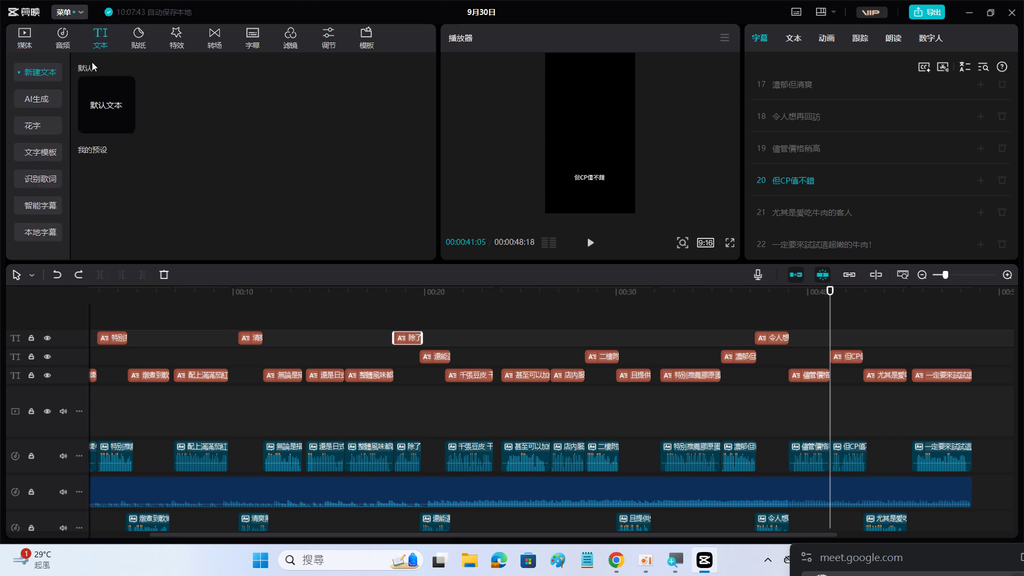
click(25, 37)
click(251, 156)
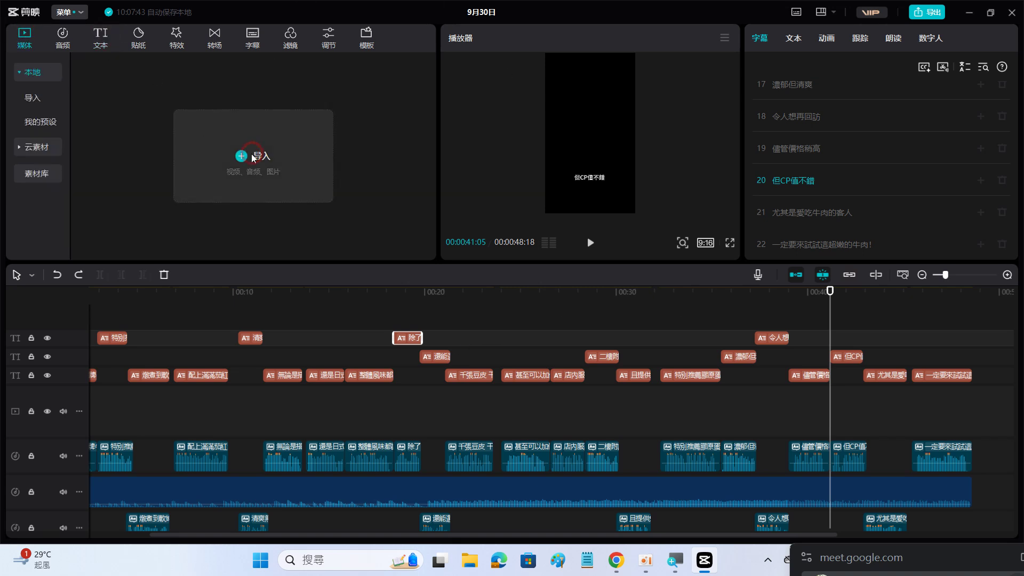
click(238, 145)
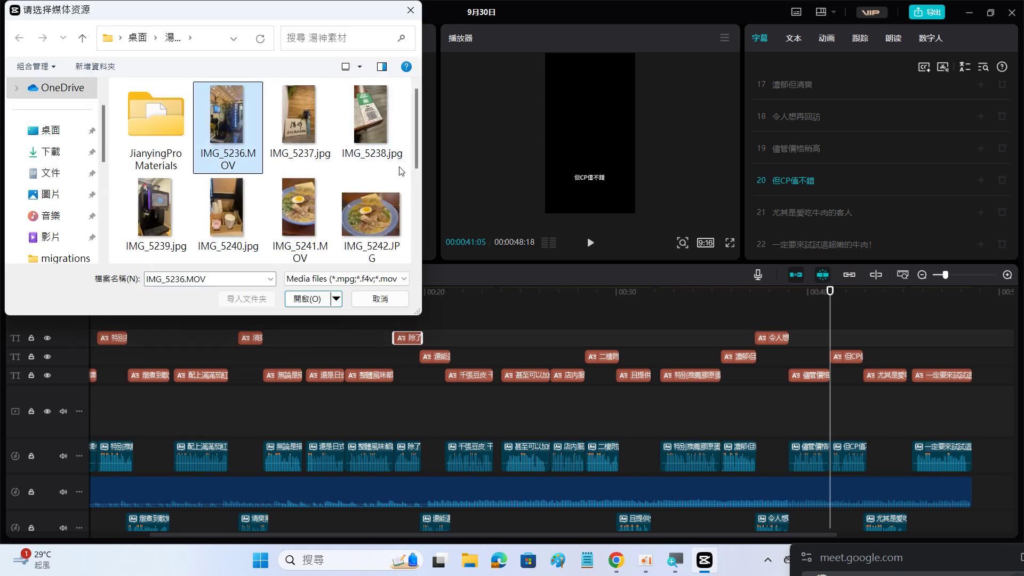
click(417, 163)
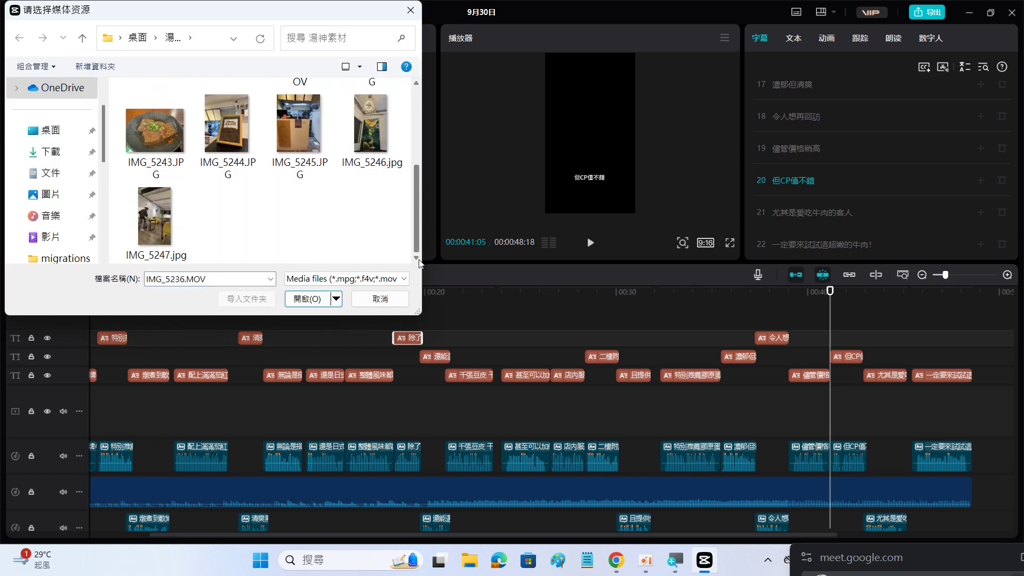
shift+click(155, 239)
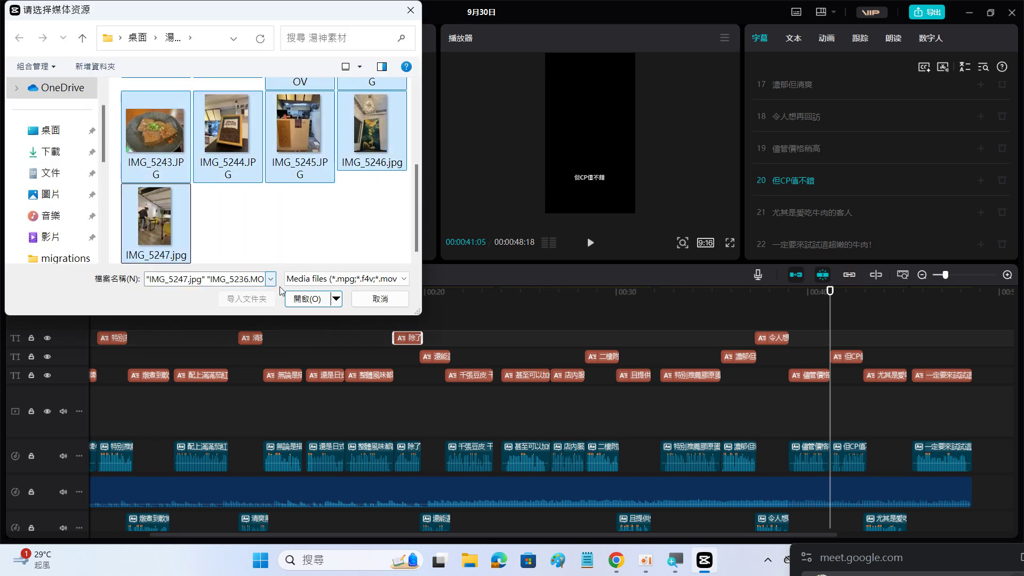
click(308, 298)
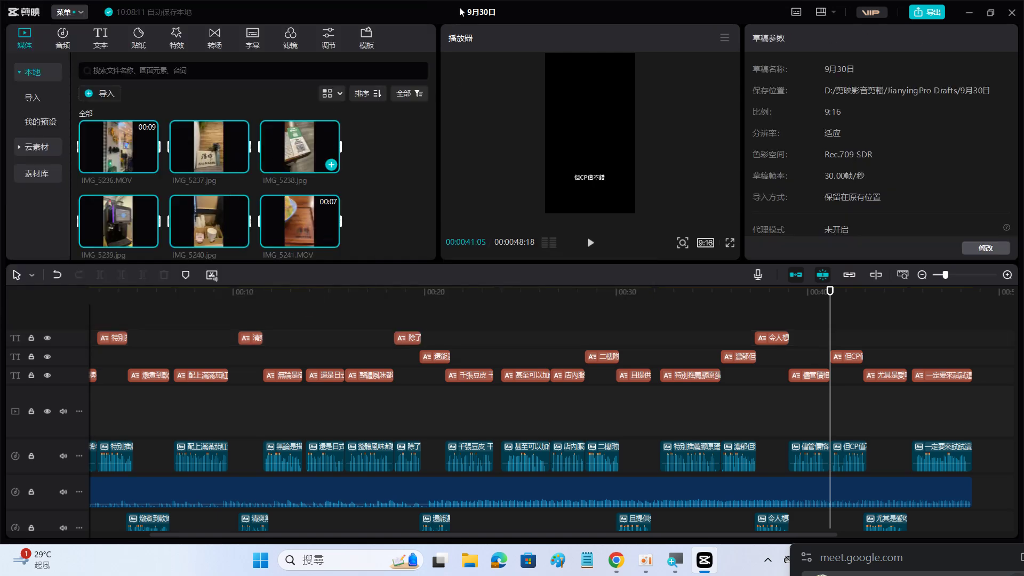
- Close the 9月30日 project and delete the old 餐廳介紹 draft from the drafts list
click(480, 13)
click(1012, 13)
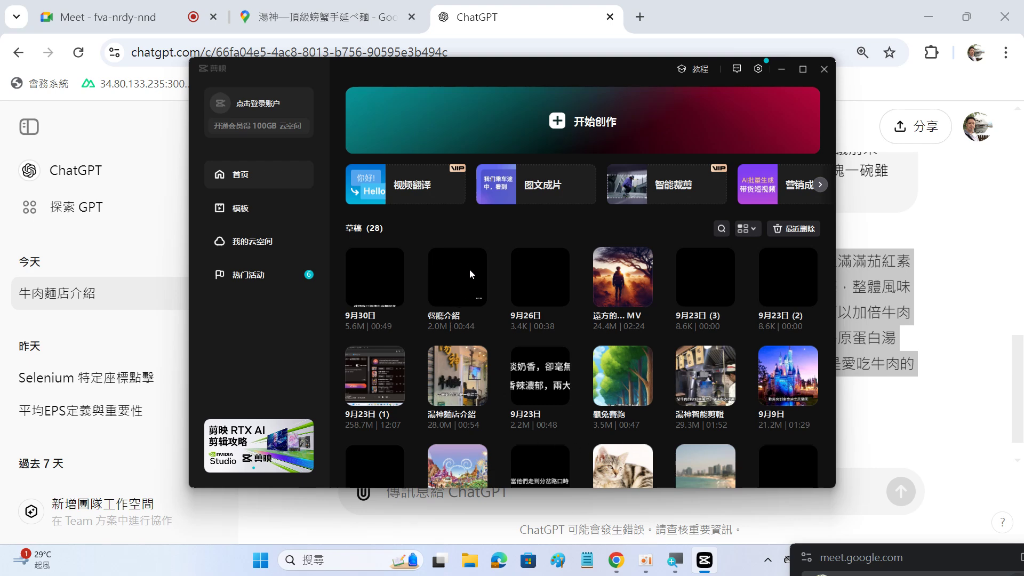
click(479, 300)
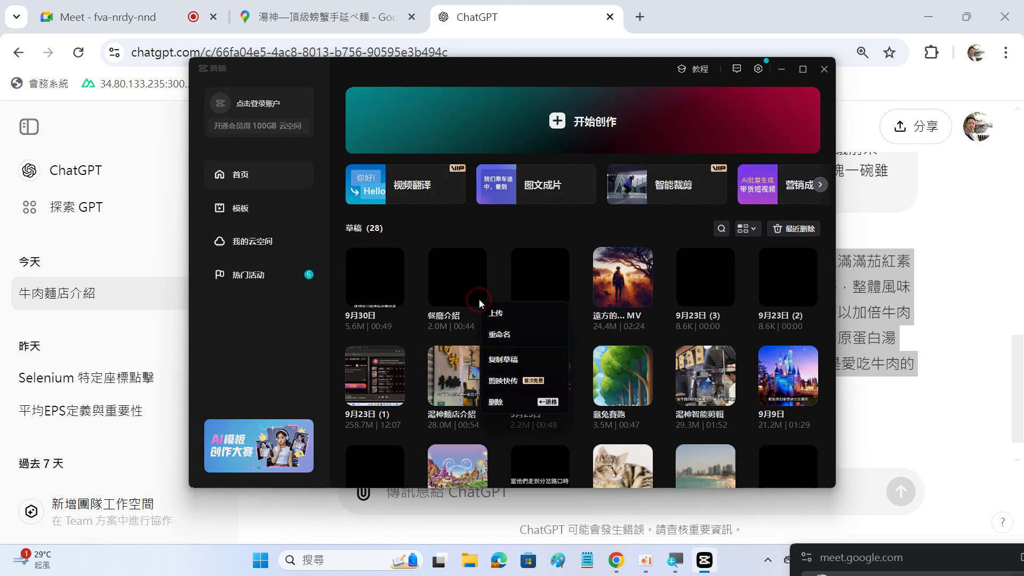
click(496, 401)
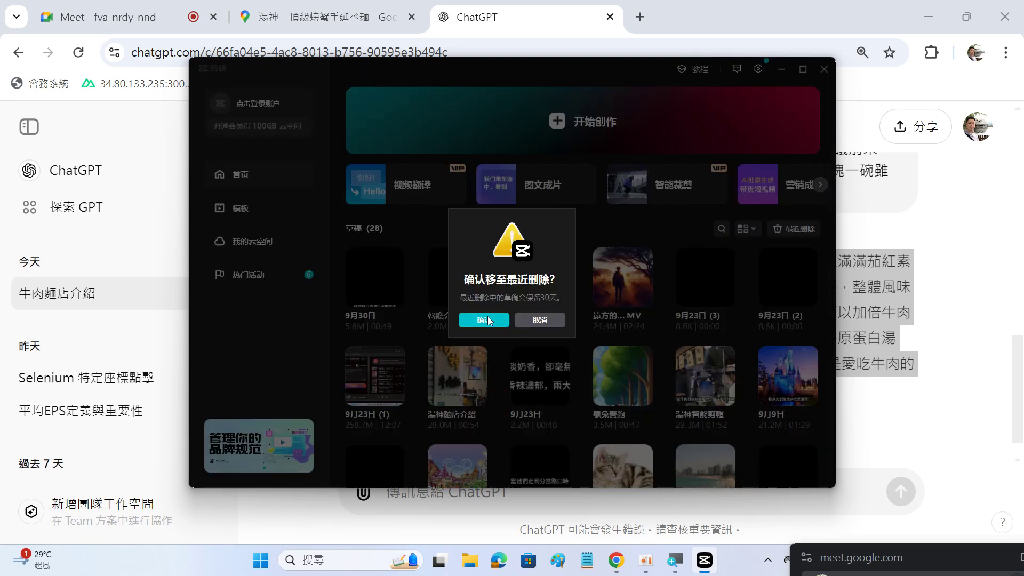
click(489, 320)
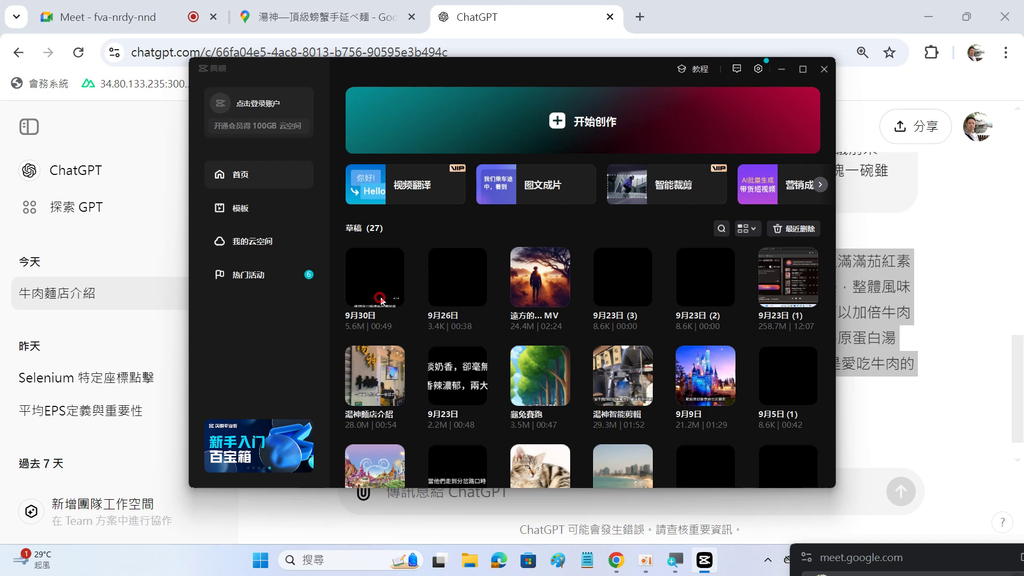
- Reopen the 9月30日 draft and rename the project 餐廳介紹
key(alt+F4)
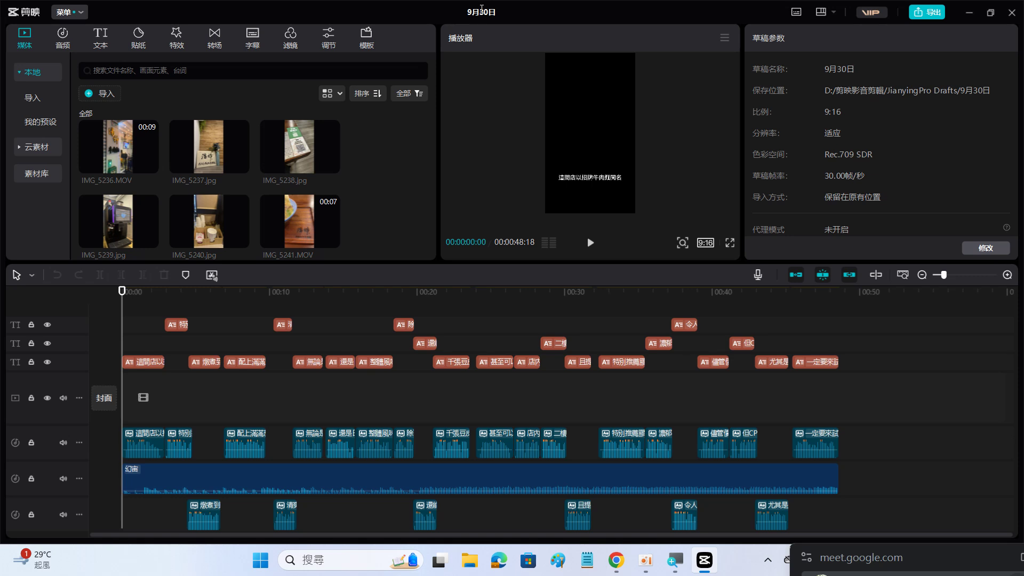
click(484, 11)
text(猜)
key(BackSpace)
text(餐廳介紹)
key(Return)
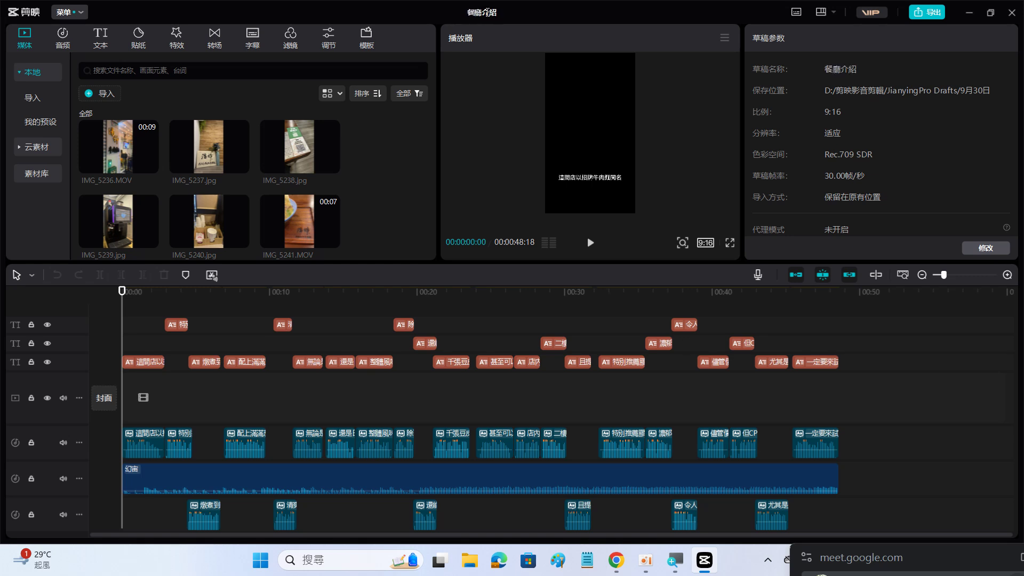